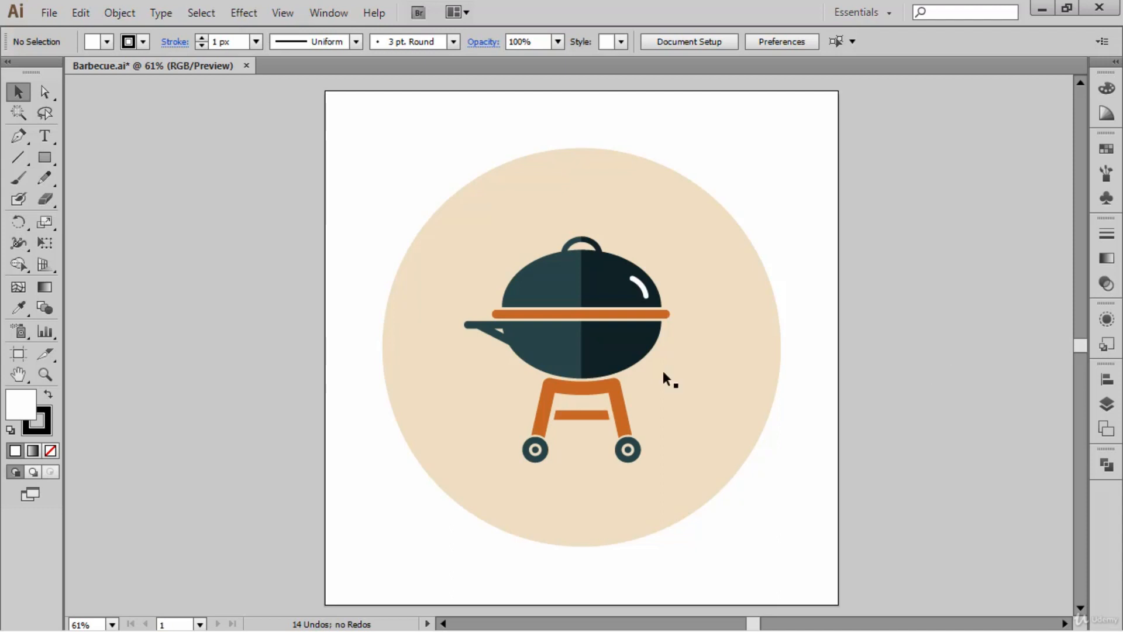
- Duplicate Artboard 1 beside the original as a blank artboard, without copying its artwork
left_click(19, 355)
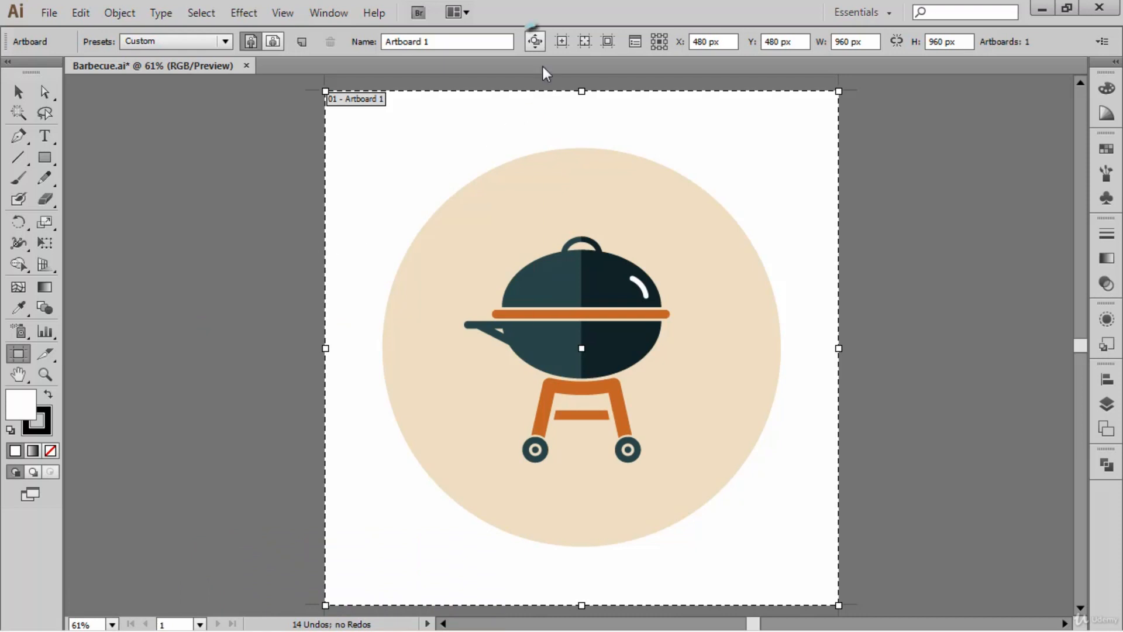
left_click(535, 51)
left_click_drag(507, 115, 283, 111)
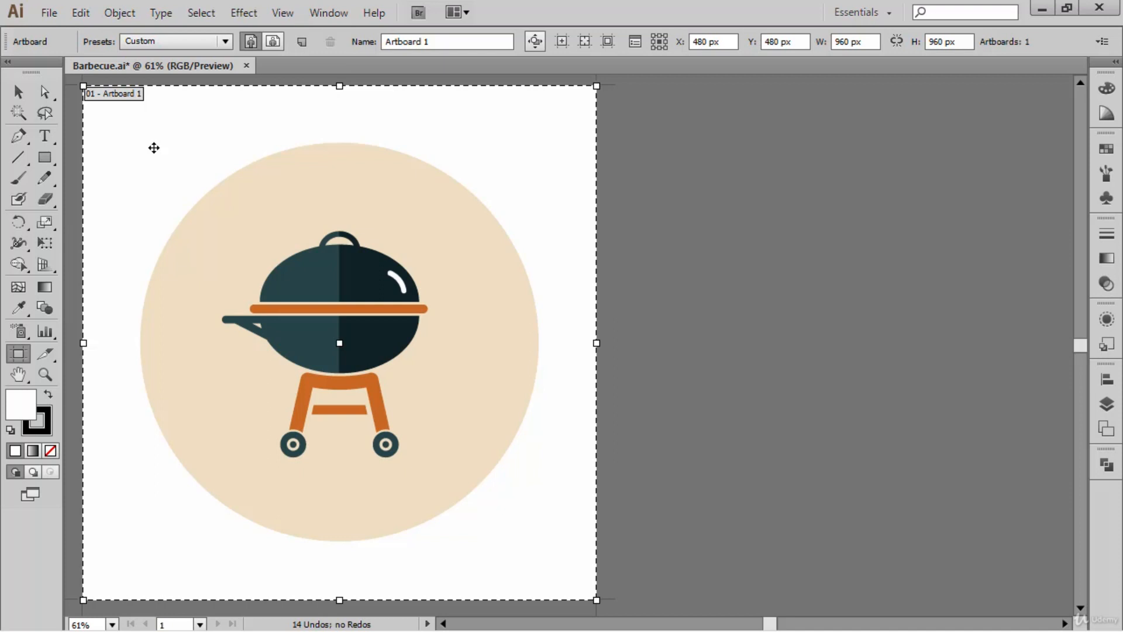
left_click_drag(154, 148, 688, 293)
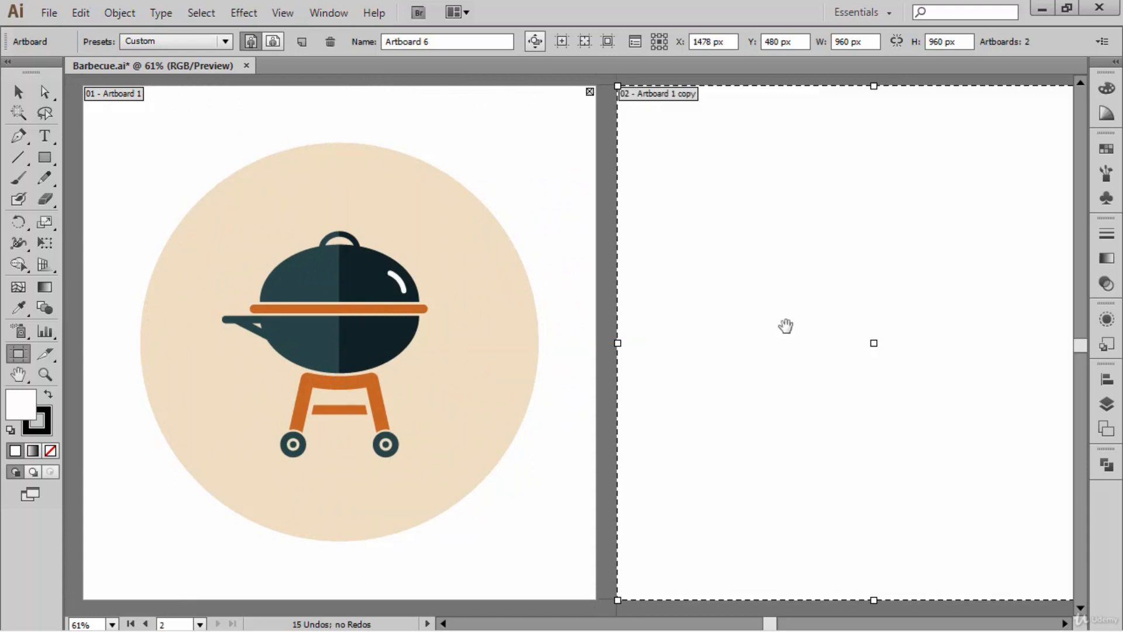
- Show the rulers and place a vertical guide through the centre of the second artboard
left_click_drag(786, 324, 531, 325)
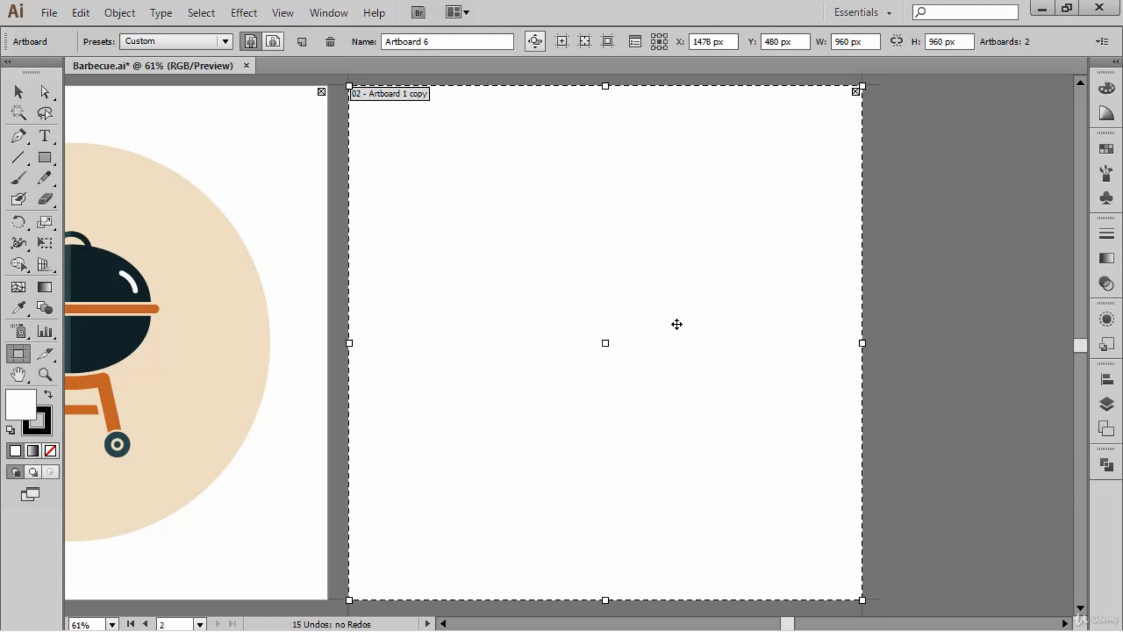
key("ctrl+r")
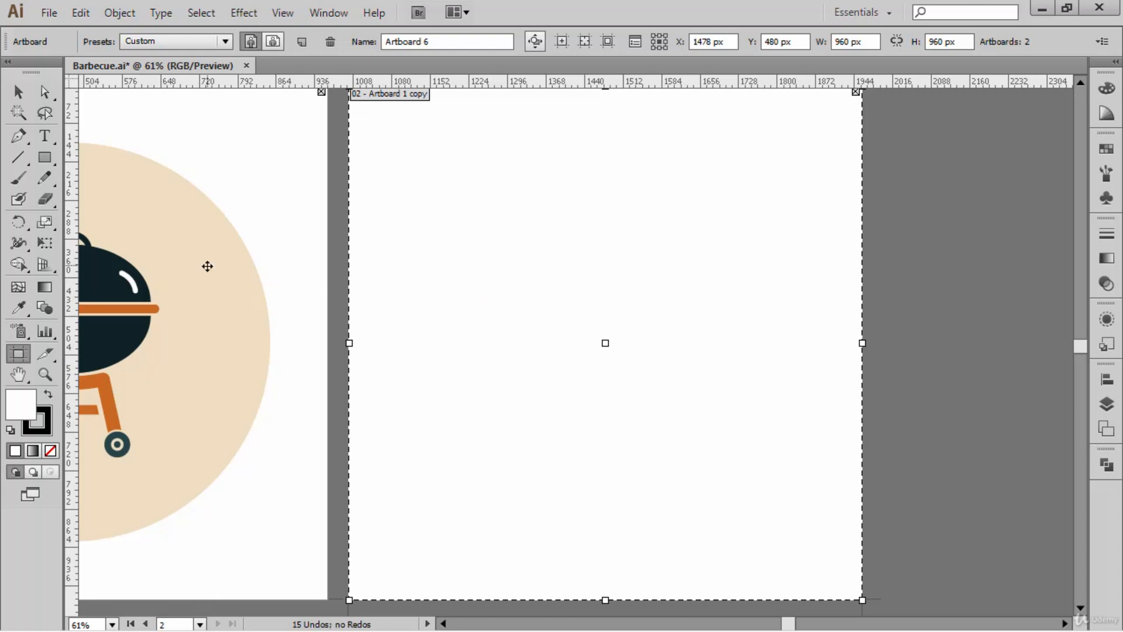
left_click_drag(75, 263, 604, 448)
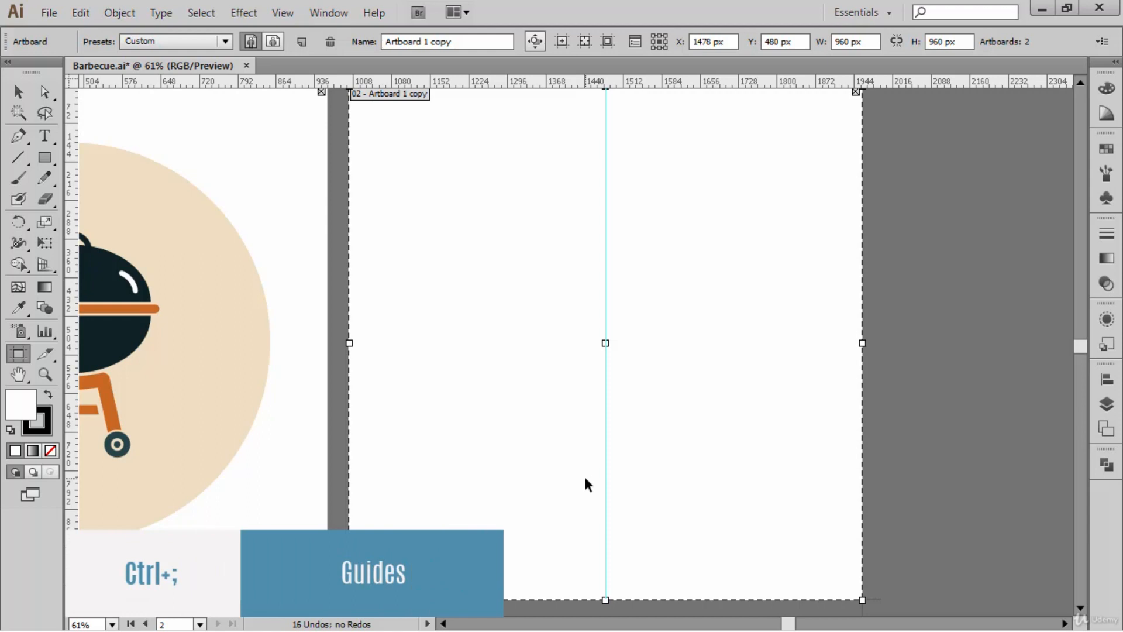
- Toggle the guides' visibility and look up the available guide commands, leaving the guides shown
key("ctrl+semicolon")
key("ctrl+semicolon")
key("ctrl+semicolon")
key("ctrl+semicolon")
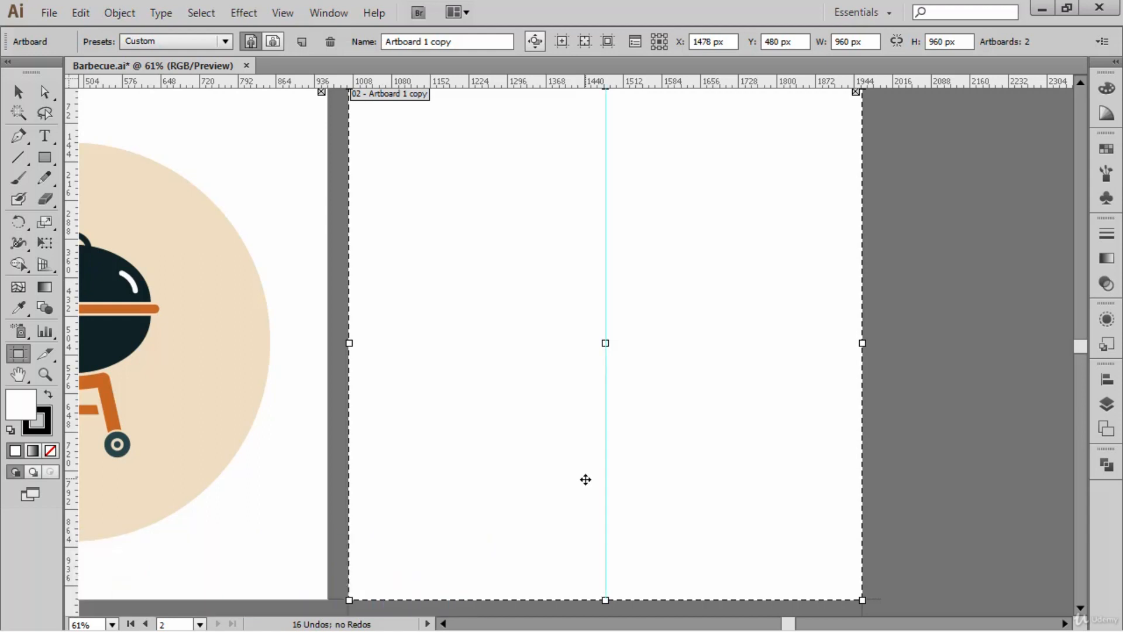
left_click(294, 16)
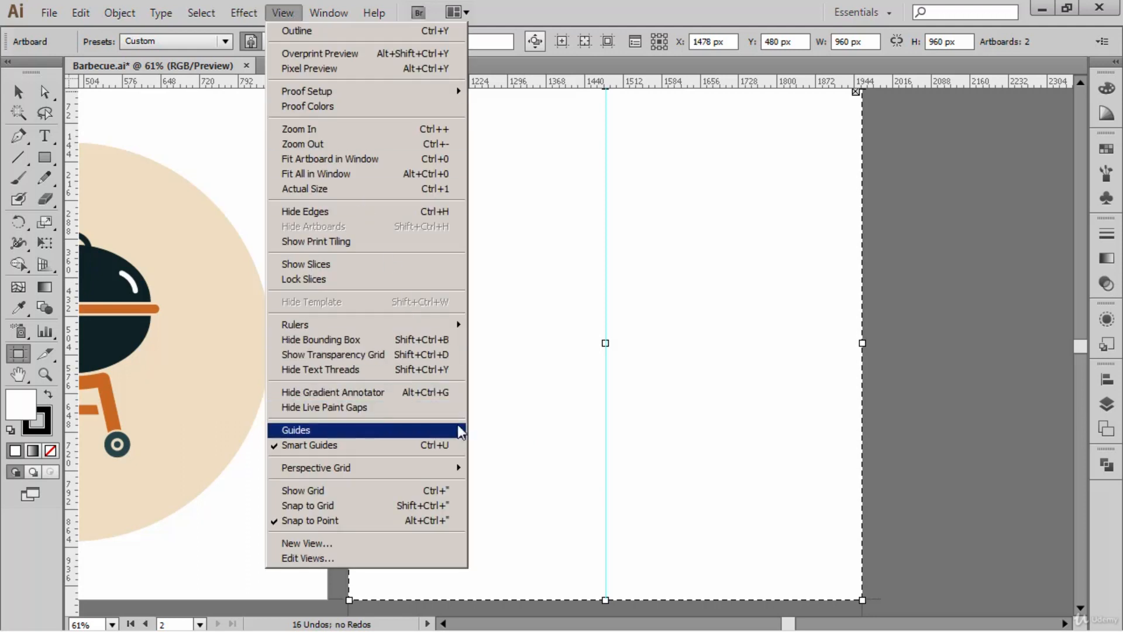
mouse_move(459, 433)
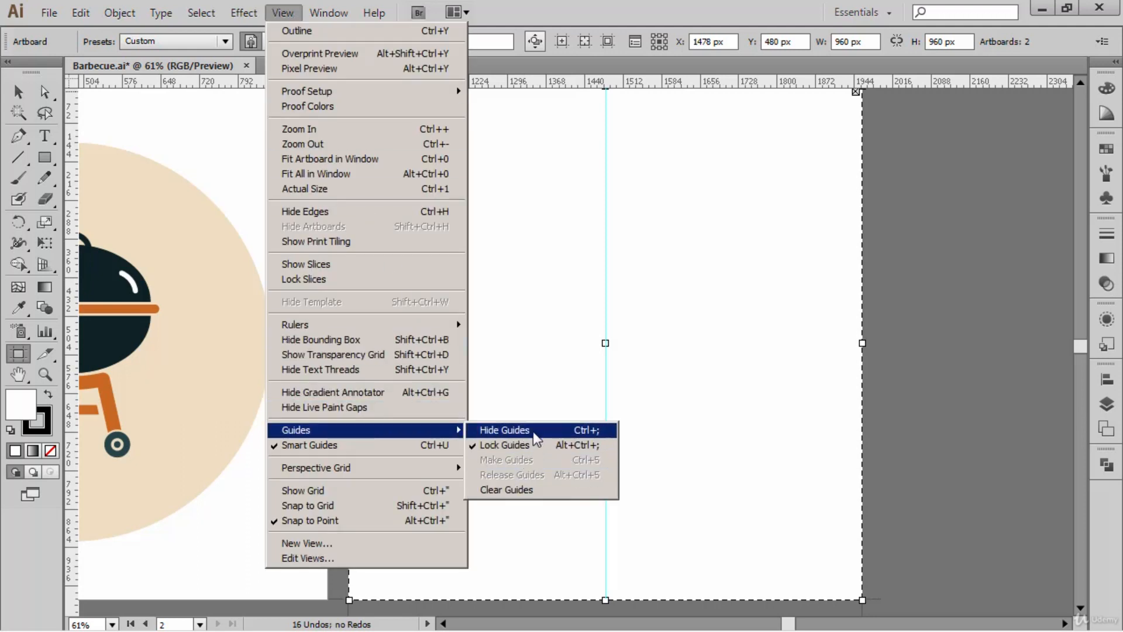
left_click(806, 294)
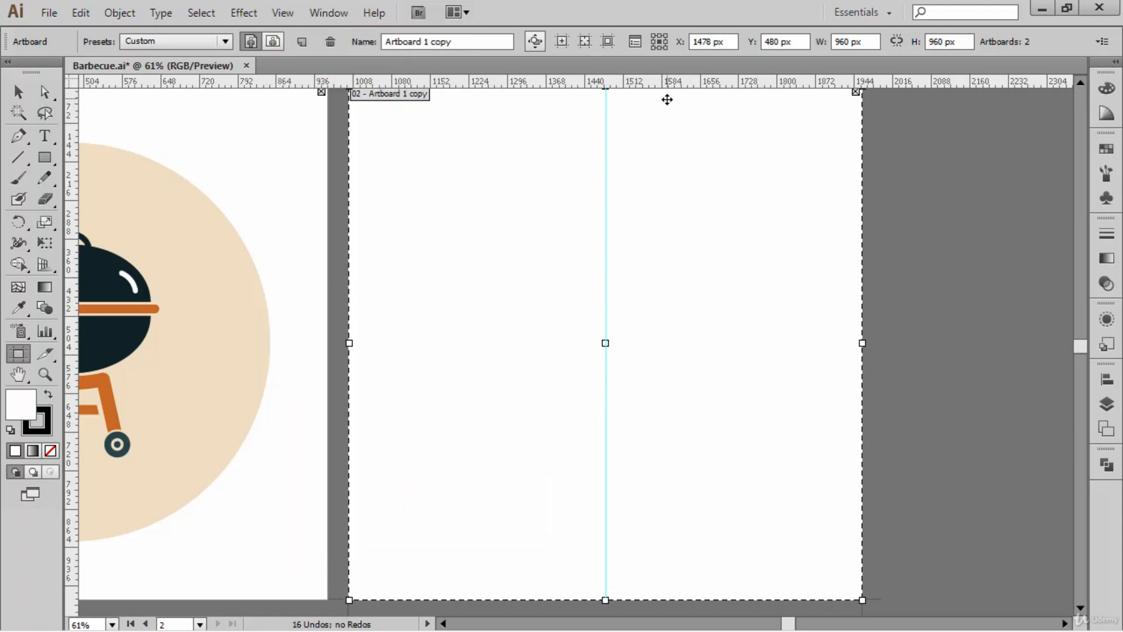
- Place a horizontal guide through the centre of the second artboard
left_click_drag(657, 80, 651, 343)
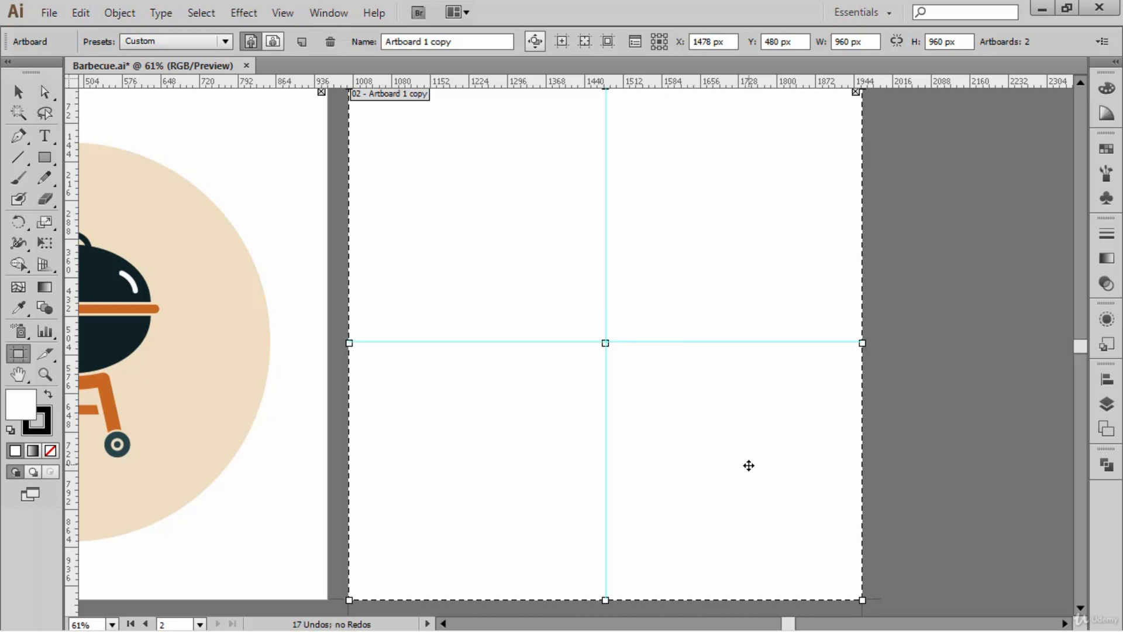
left_click_drag(739, 414, 737, 424)
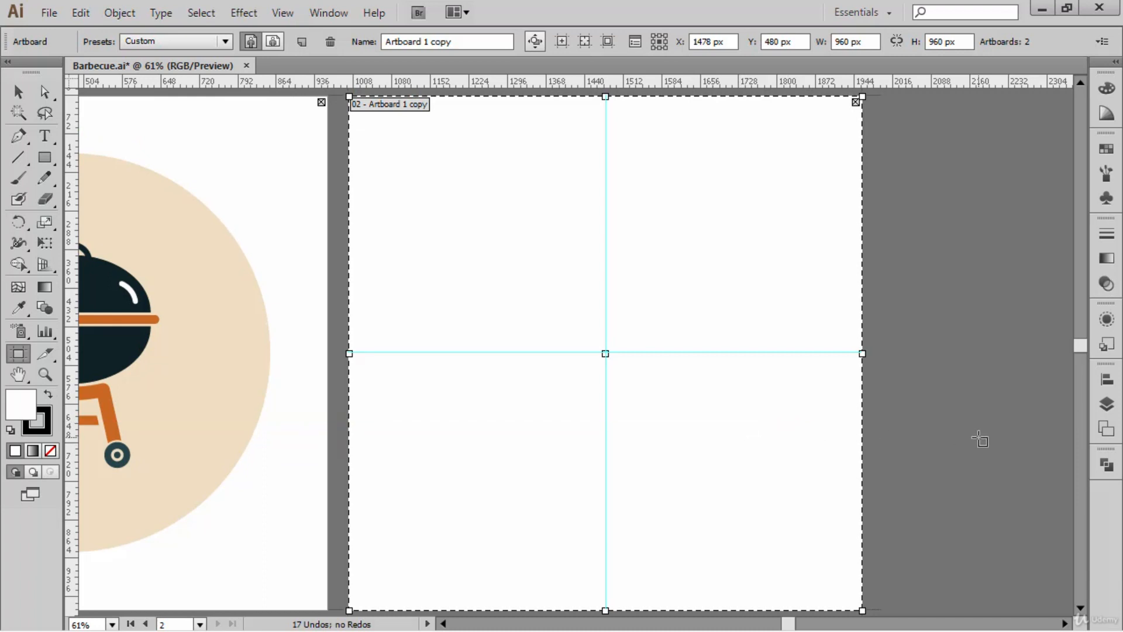
- Create a new layer named Barbecue above the Design layer
left_click(1106, 404)
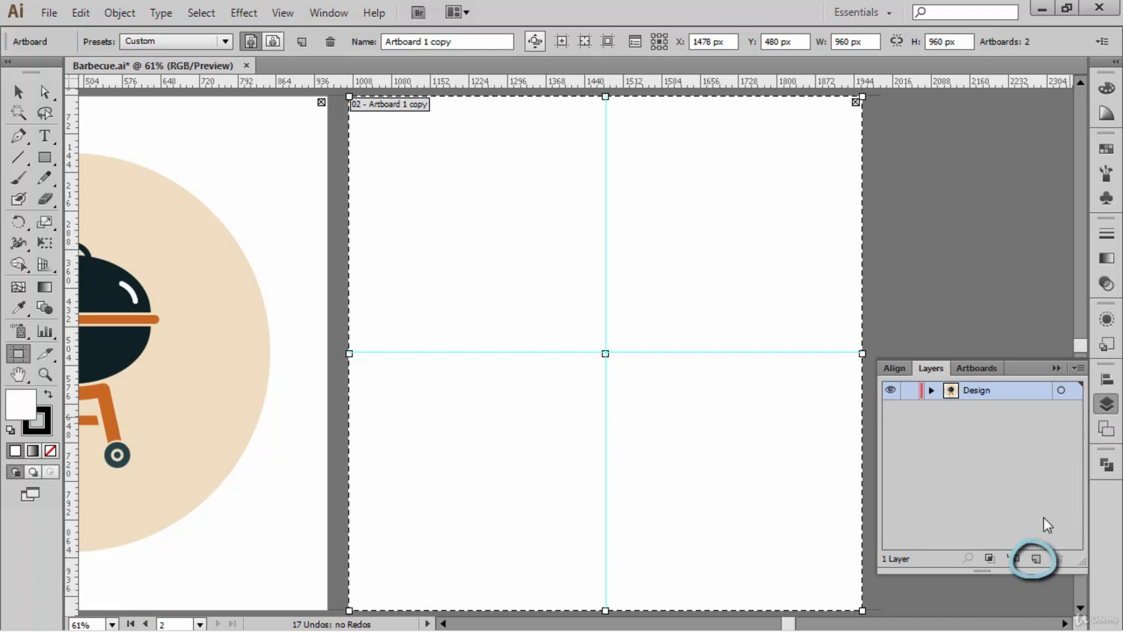
left_click(1037, 559, "alt")
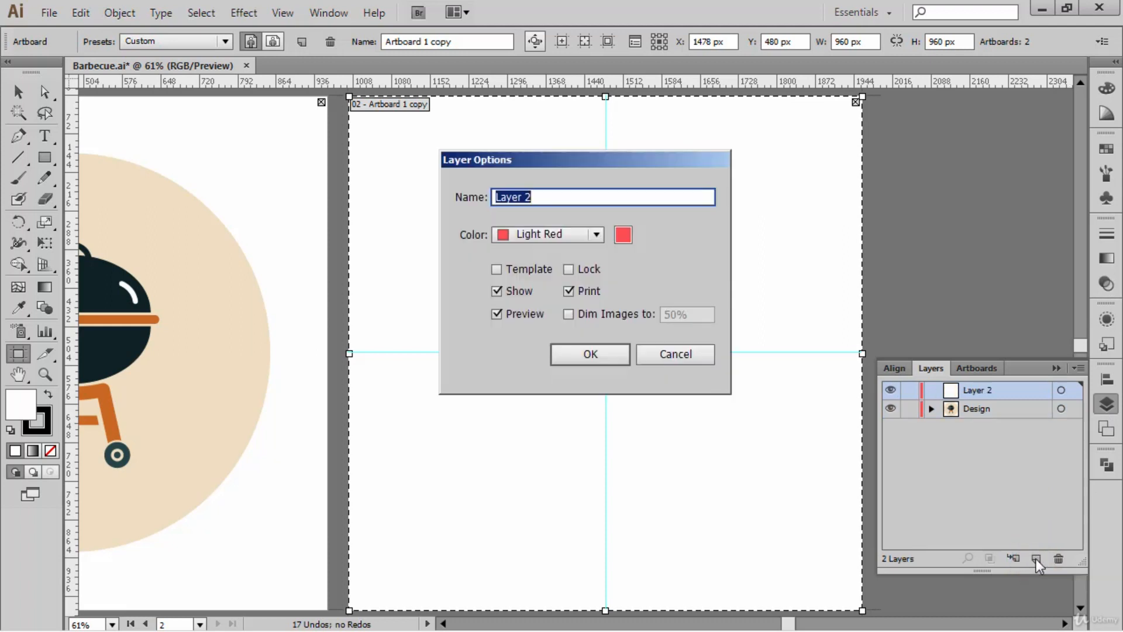
left_click_drag(697, 163, 661, 156)
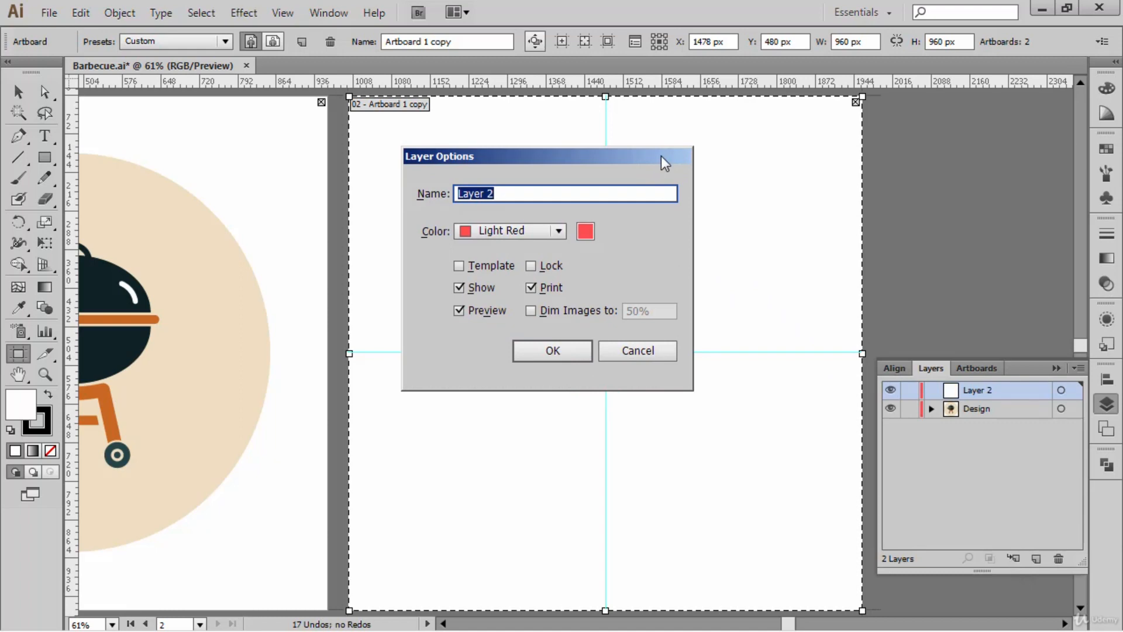
type("Barbecue")
left_click(584, 350)
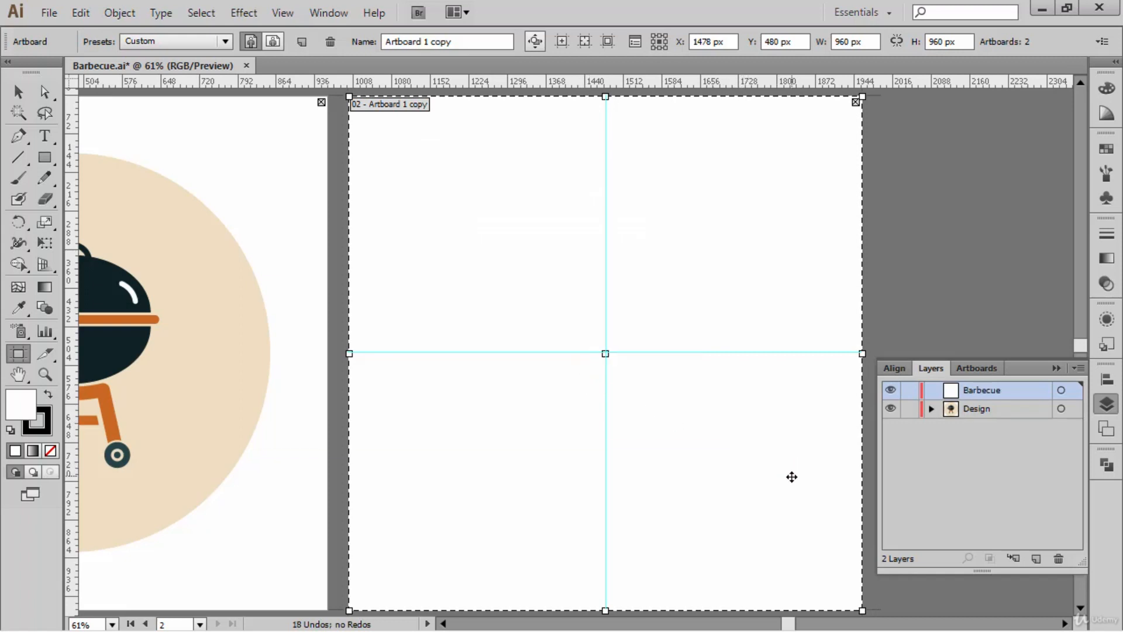
- Lock the Design layer and target the Barbecue layer for drawing
left_click(909, 409)
left_click(1060, 389)
left_click(1057, 368)
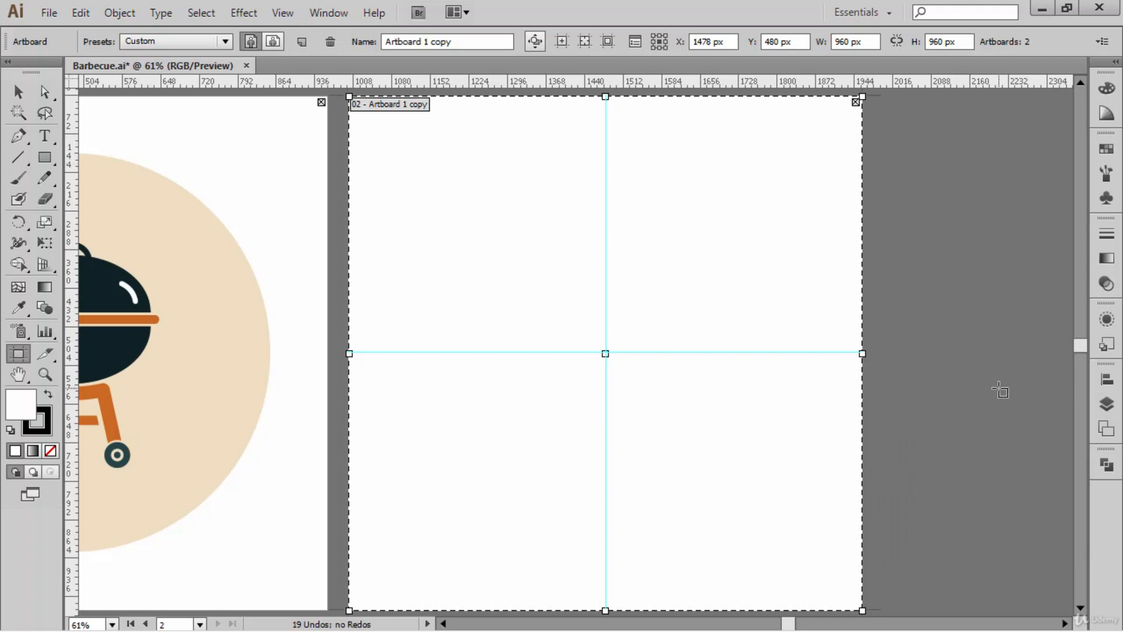
- Leave artboard editing for the Selection tool and hide the rulers
key("v")
key("ctrl+r")
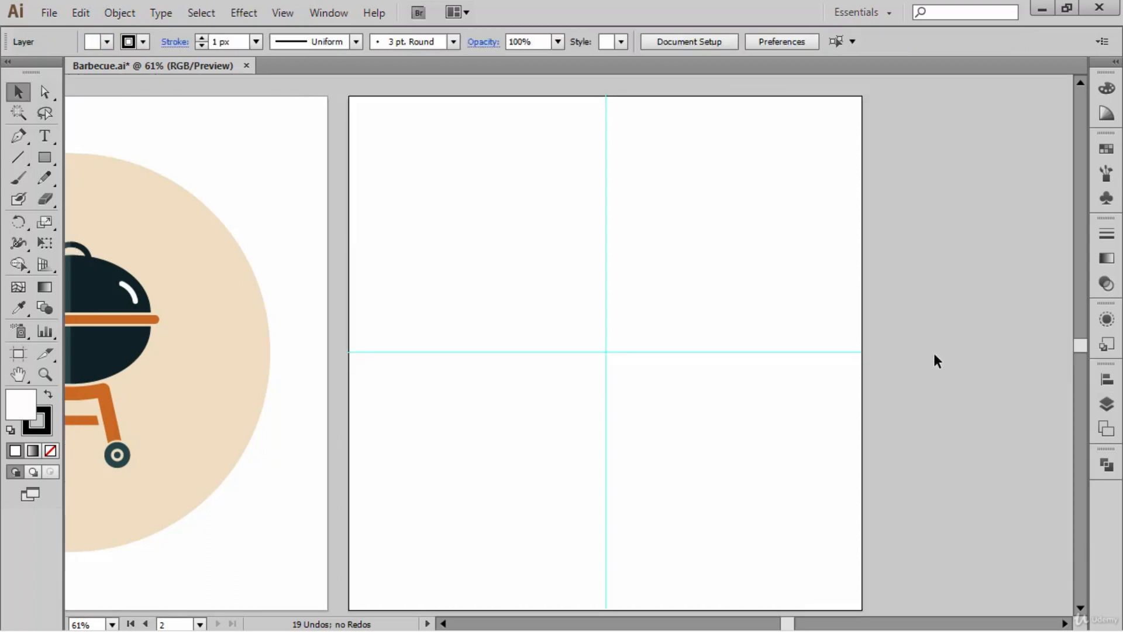
left_click_drag(924, 345, 936, 338)
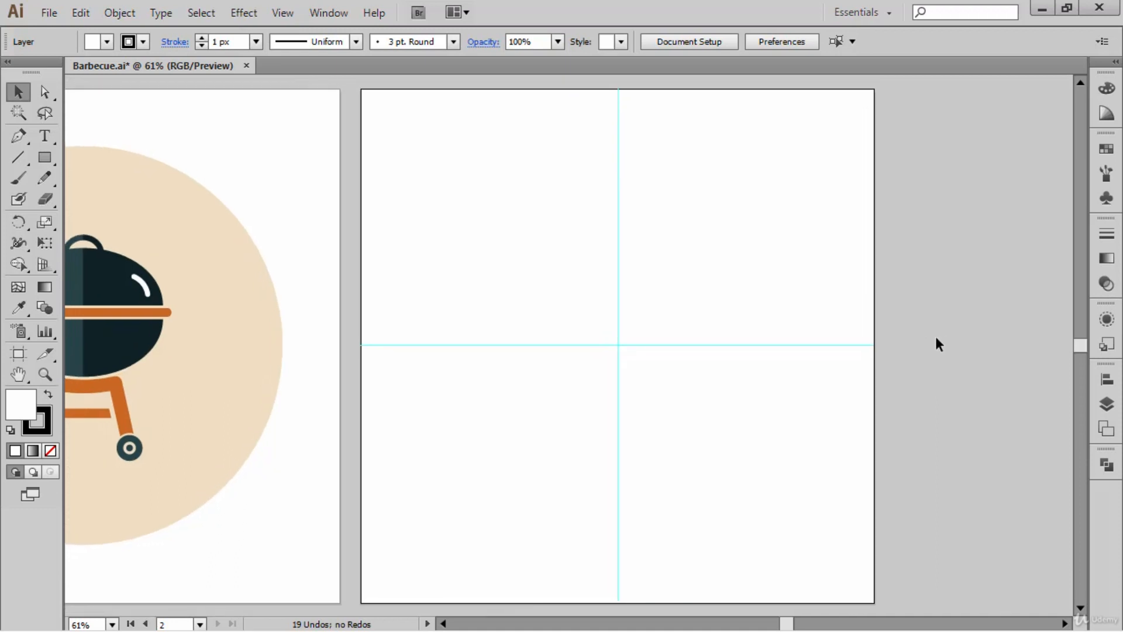
- Examine the orange stand and wheels of the finished barbecue on the first artboard
left_click_drag(549, 341, 772, 321)
left_click_drag(452, 457, 245, 296)
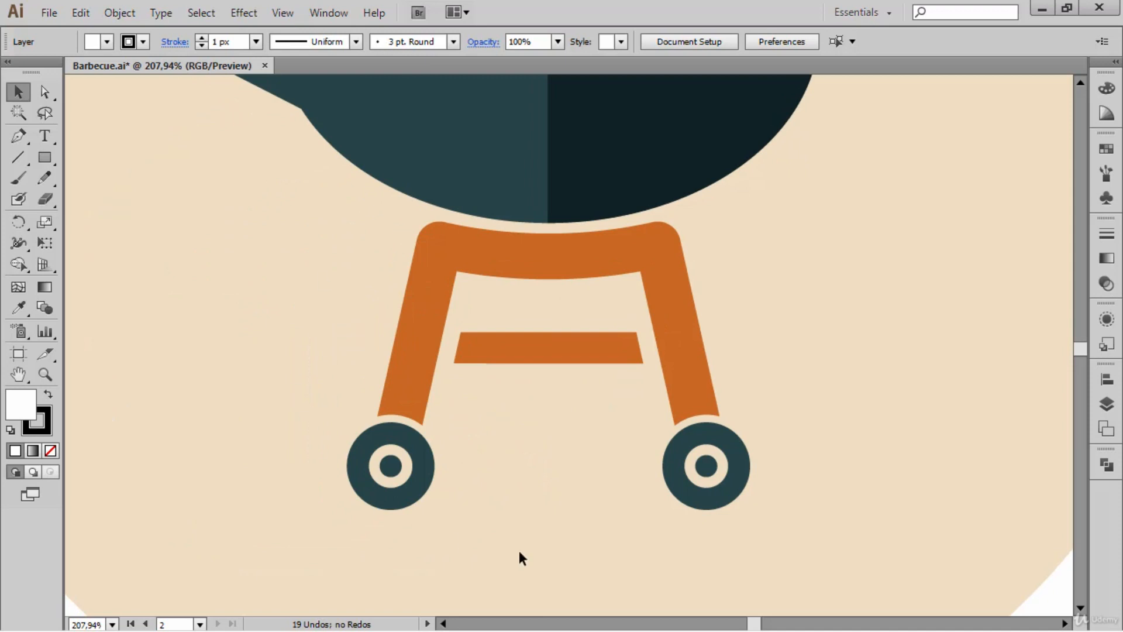
left_click_drag(915, 310, 826, 328)
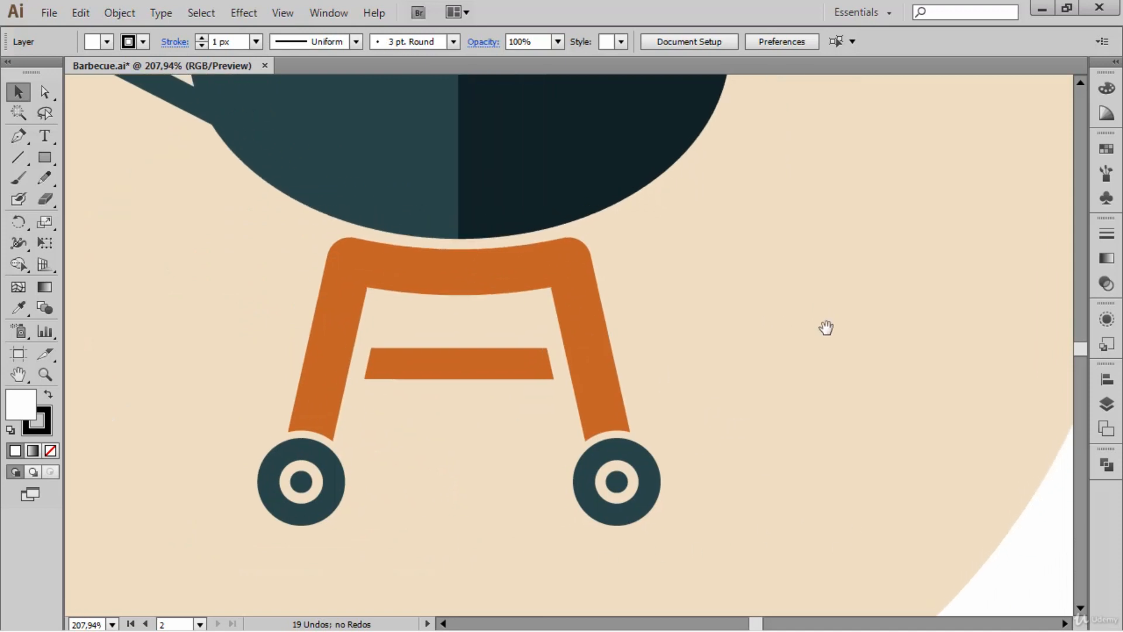
key("ctrl+0")
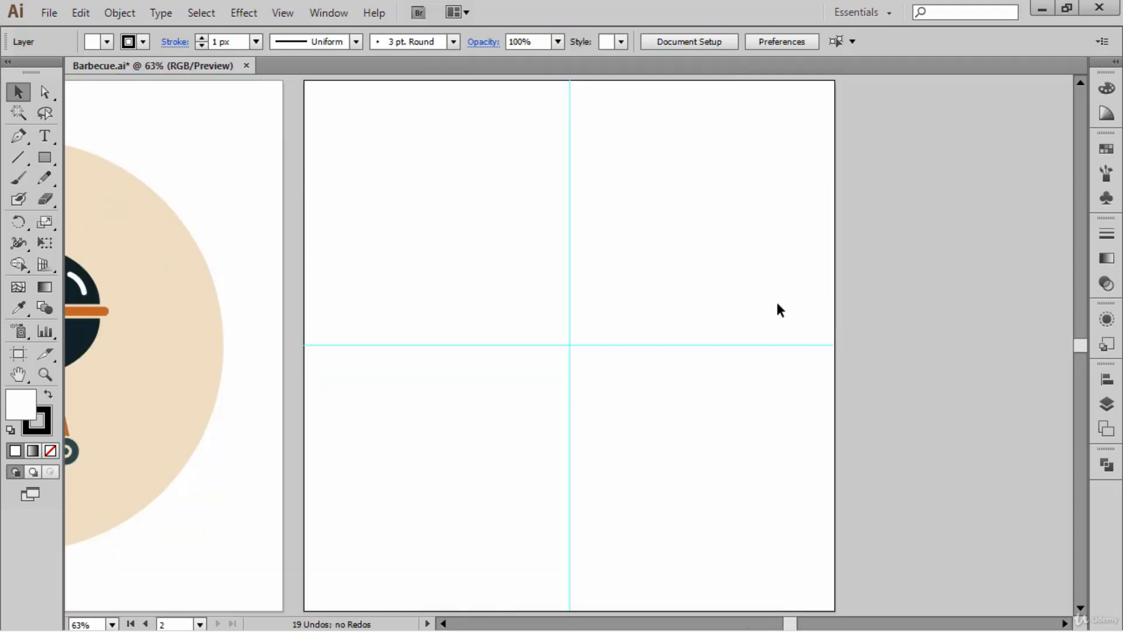
- Draw a rectangle about 150 by 113 px, centred on the vertical guide just below the horizontal guide, and remove its fill
left_click_drag(416, 396, 440, 396)
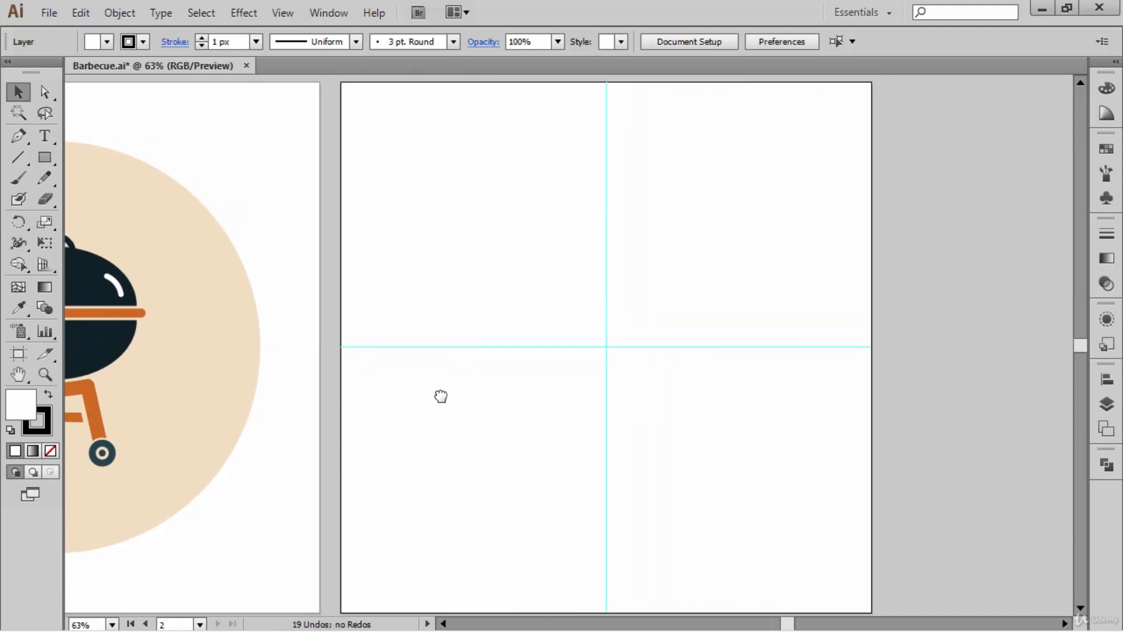
left_click_drag(682, 446, 679, 444)
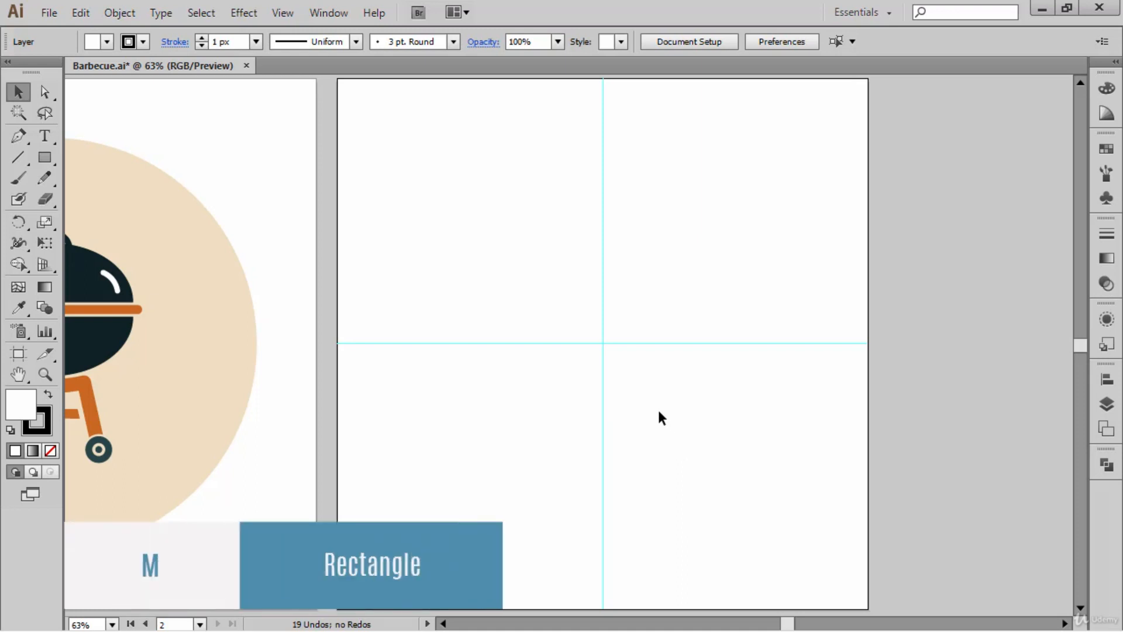
key("m")
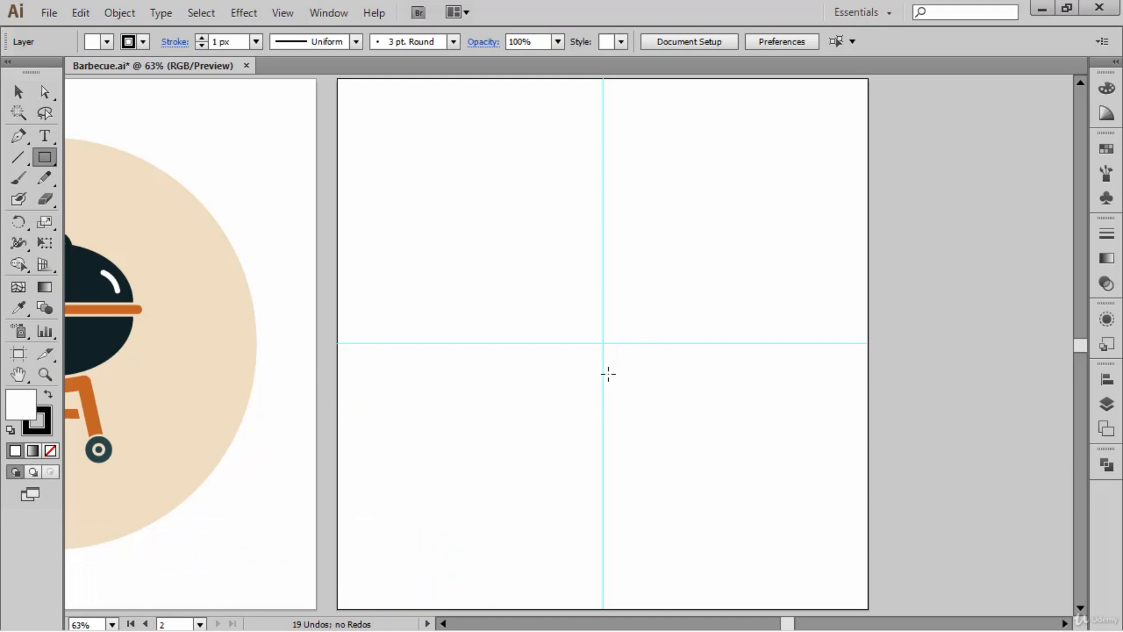
left_click_drag(602, 375, 644, 407)
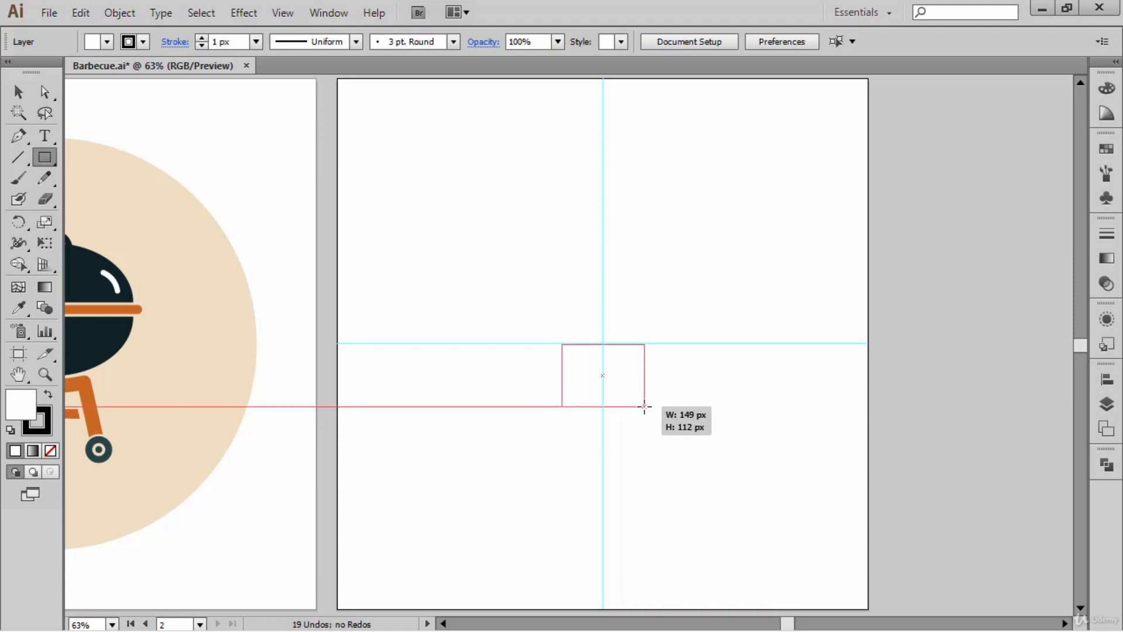
left_click_drag(644, 406, 645, 407)
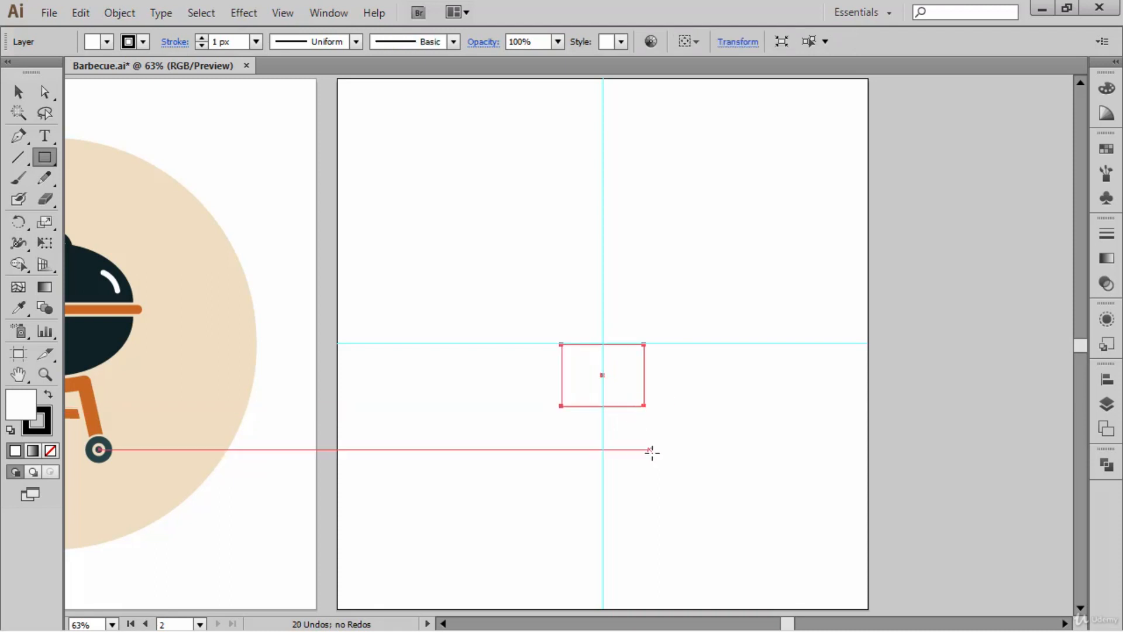
left_click(51, 450)
left_click(36, 425)
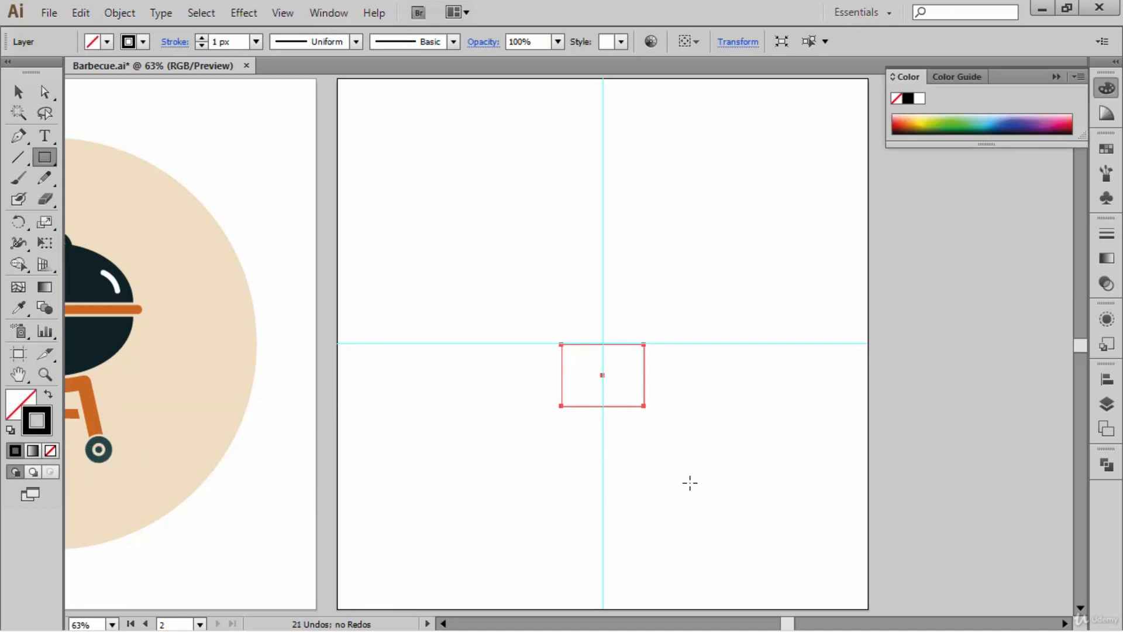
key("ctrl+space")
left_click_drag(679, 439, 562, 345)
left_click_drag(537, 317, 505, 284)
key("ctrl+minus")
key("ctrl+minus")
key("ctrl+minus")
key("ctrl+minus")
key("ctrl+minus")
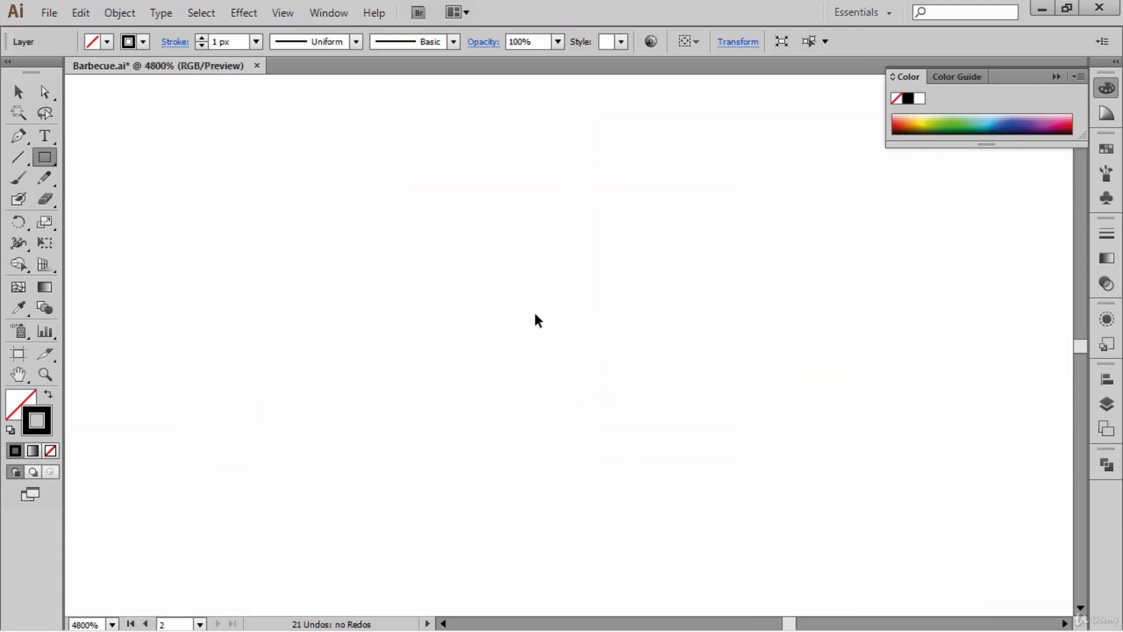
key("ctrl+0")
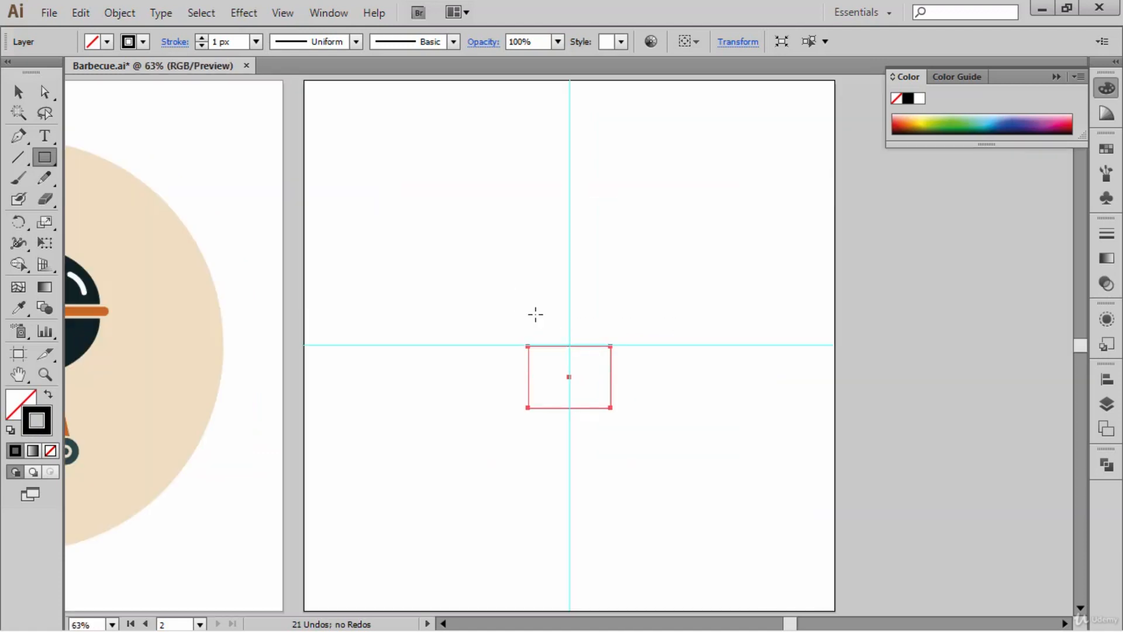
- Delete only the bottom edge of the rectangle to leave an open three-sided path, and deselect it
key("a")
left_click_drag(598, 424, 544, 397)
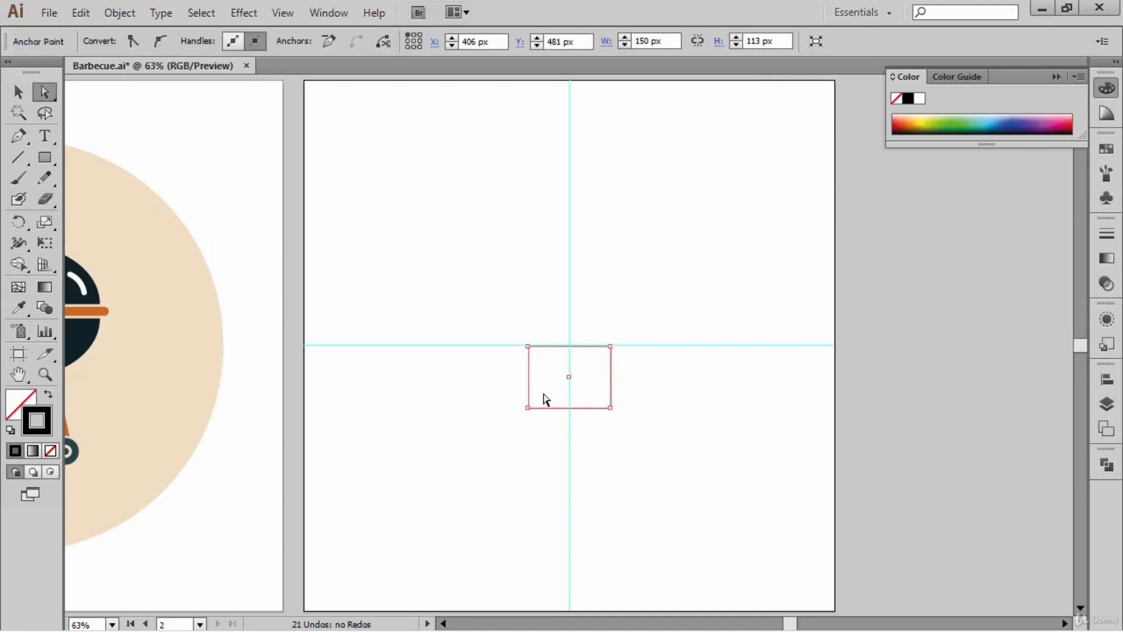
key("Delete")
left_click_drag(685, 451, 500, 310)
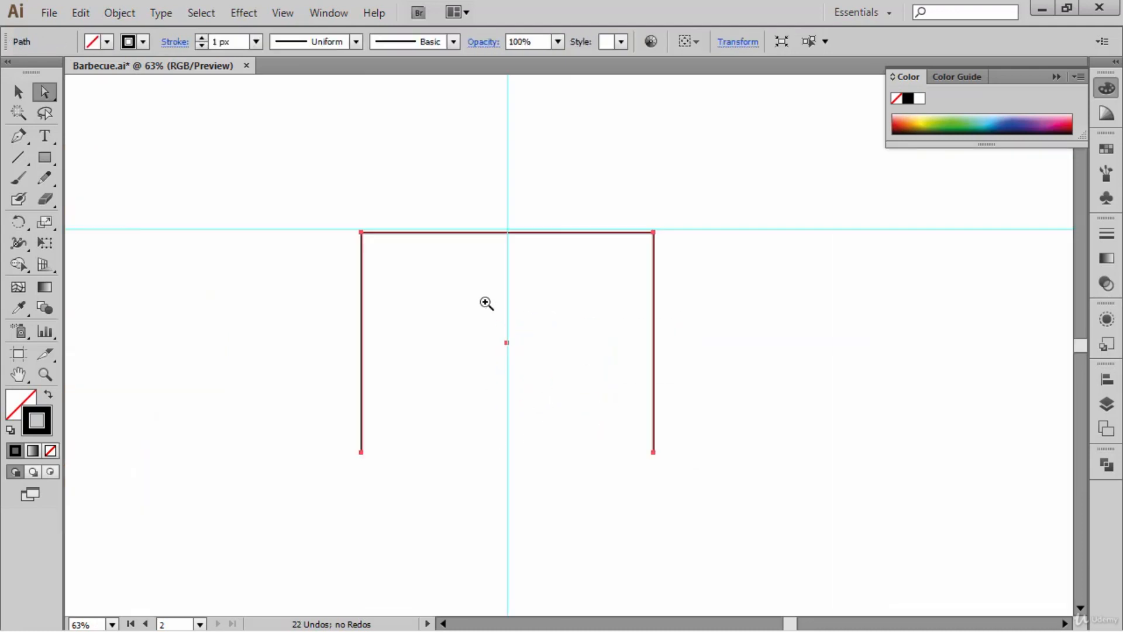
left_click_drag(486, 353, 567, 328)
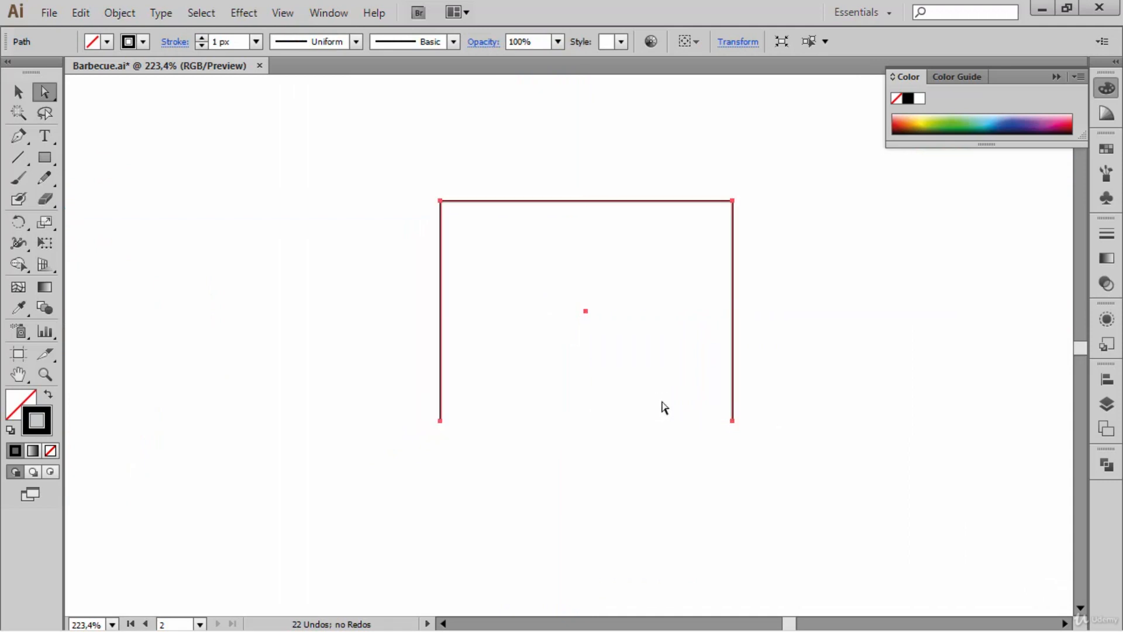
left_click(800, 363)
left_click_drag(798, 359, 795, 351)
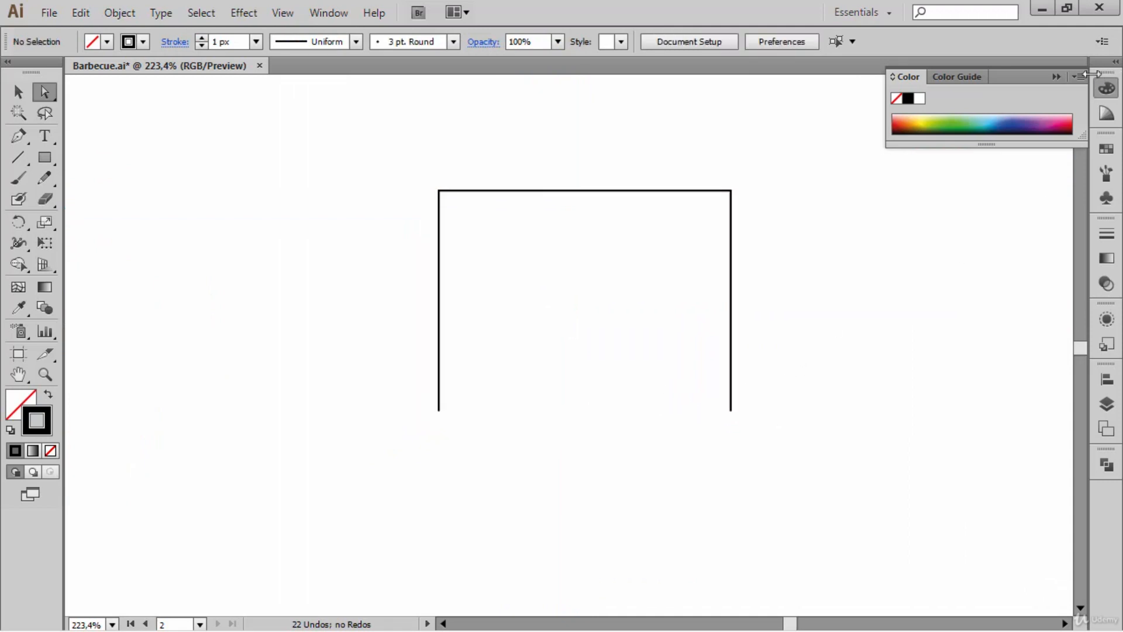
- Apply the Arc warp effect to the open three-sided path with its preview turned on
left_click(1055, 77)
left_click_drag(816, 273, 813, 285)
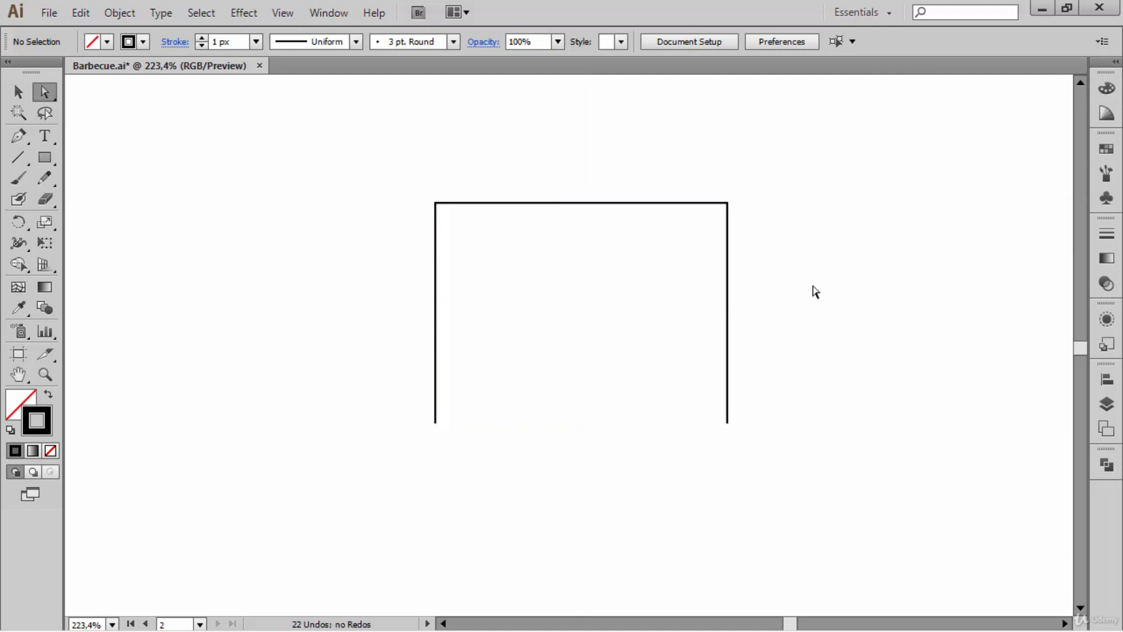
left_click(620, 203, "alt")
left_click(244, 14)
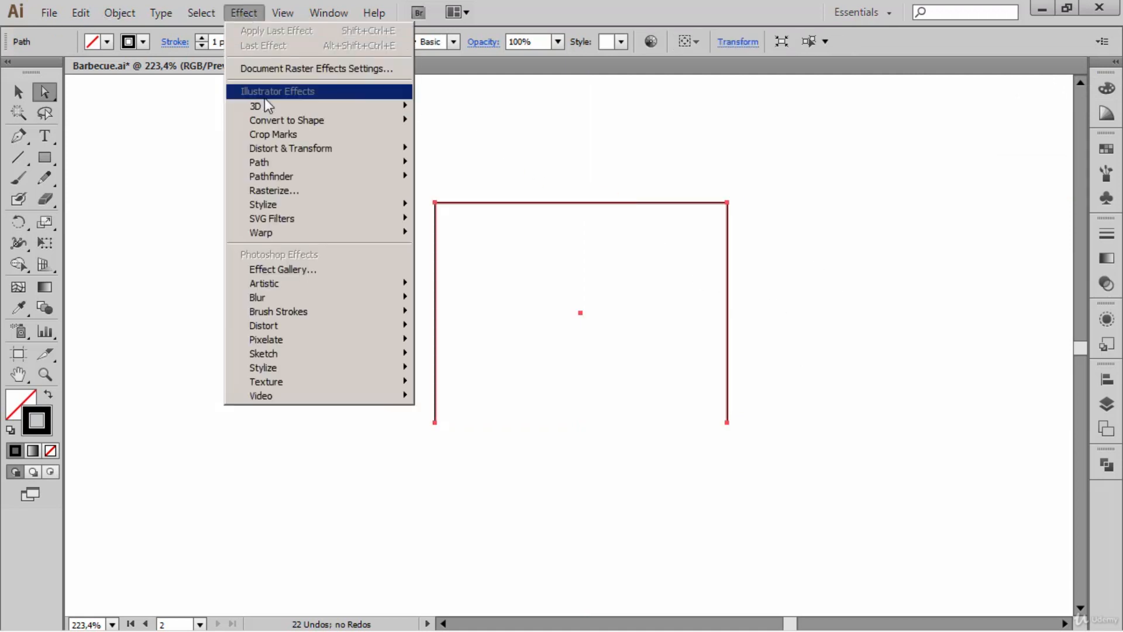
mouse_move(345, 234)
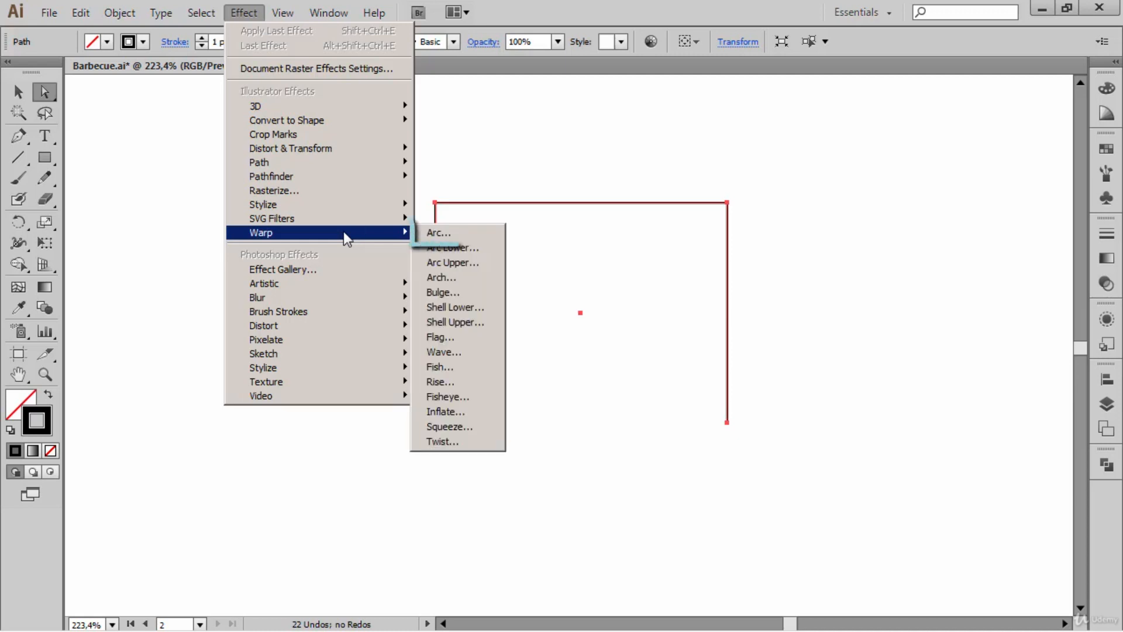
left_click(445, 233)
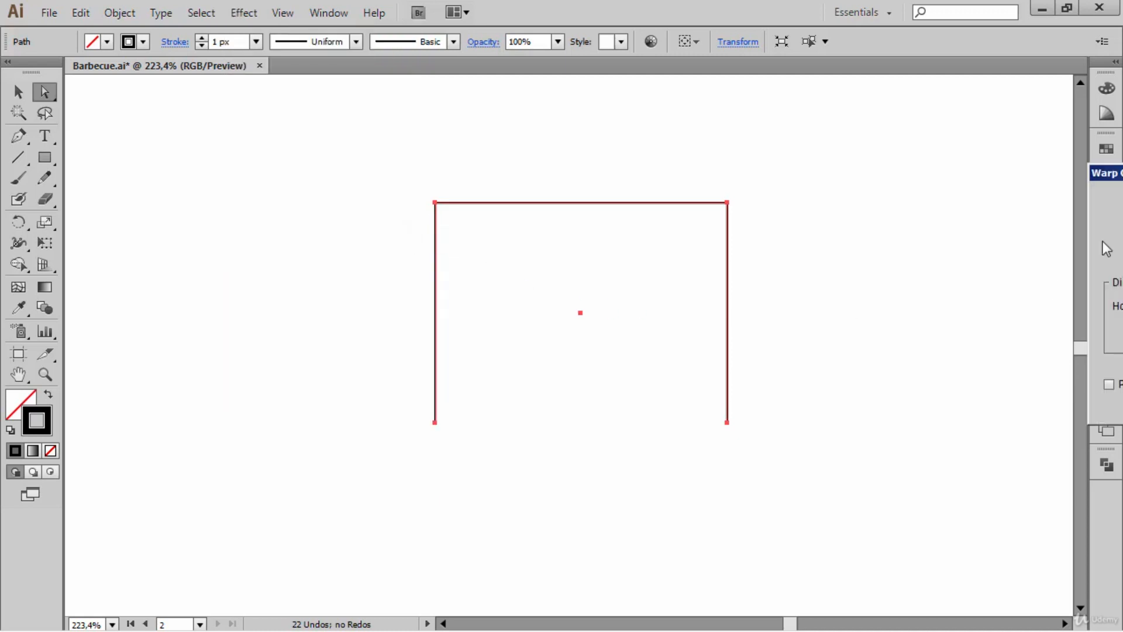
left_click_drag(1103, 176, 784, 107)
left_click(784, 314)
left_click_drag(1033, 187, 871, 178)
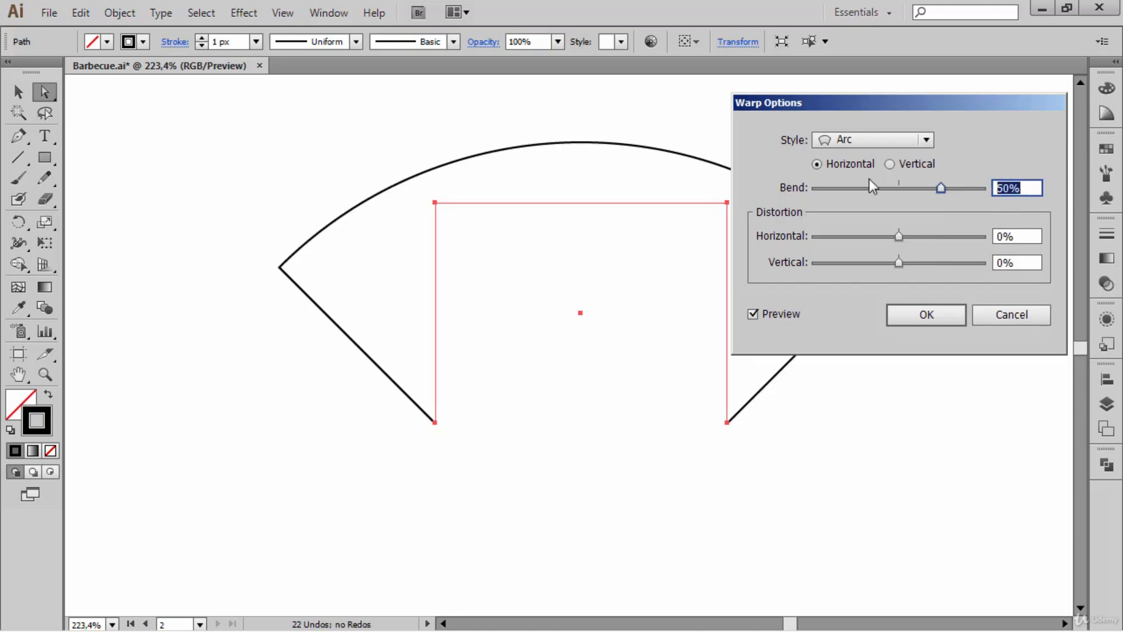
- Set the horizontal arc's bend to -13% so the legs flare outward, and apply the warp
key("shift+Down")
key("shift+Down")
key("shift+Down")
key("shift+Down")
key("shift+Down")
key("shift+Down")
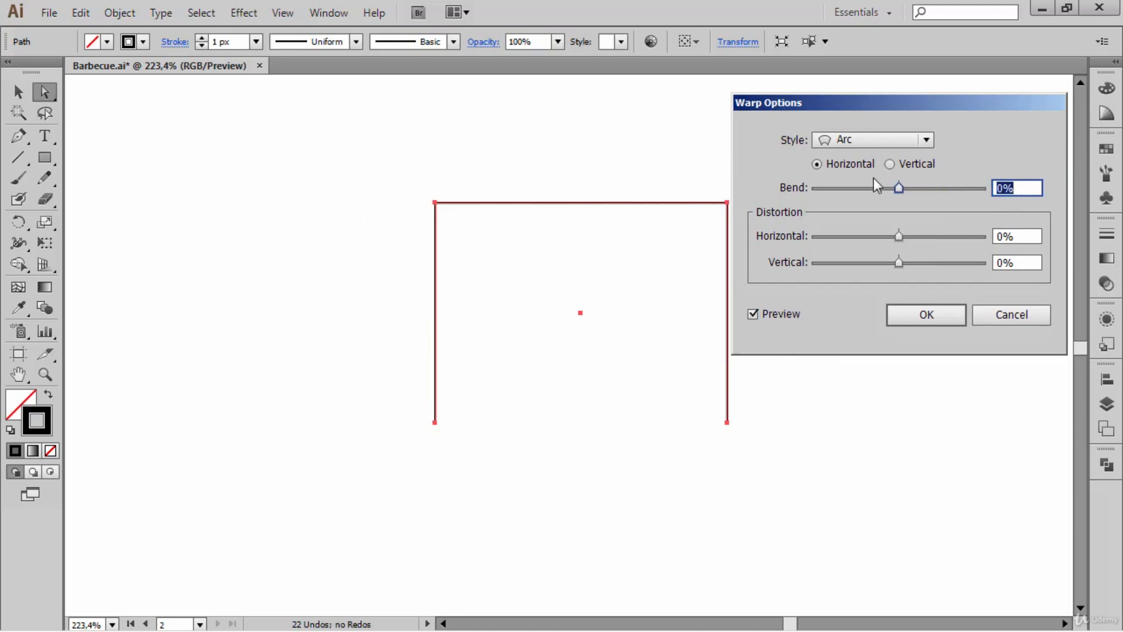
key("Down")
key("Down")
key("Down")
key("Down")
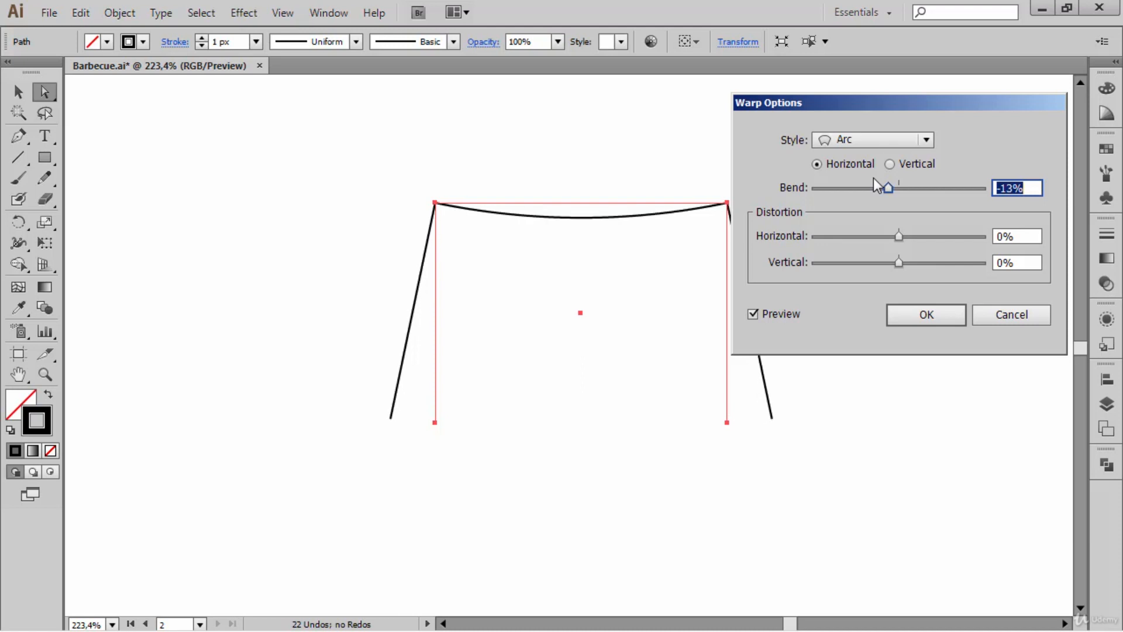
key("Up")
left_click(907, 319)
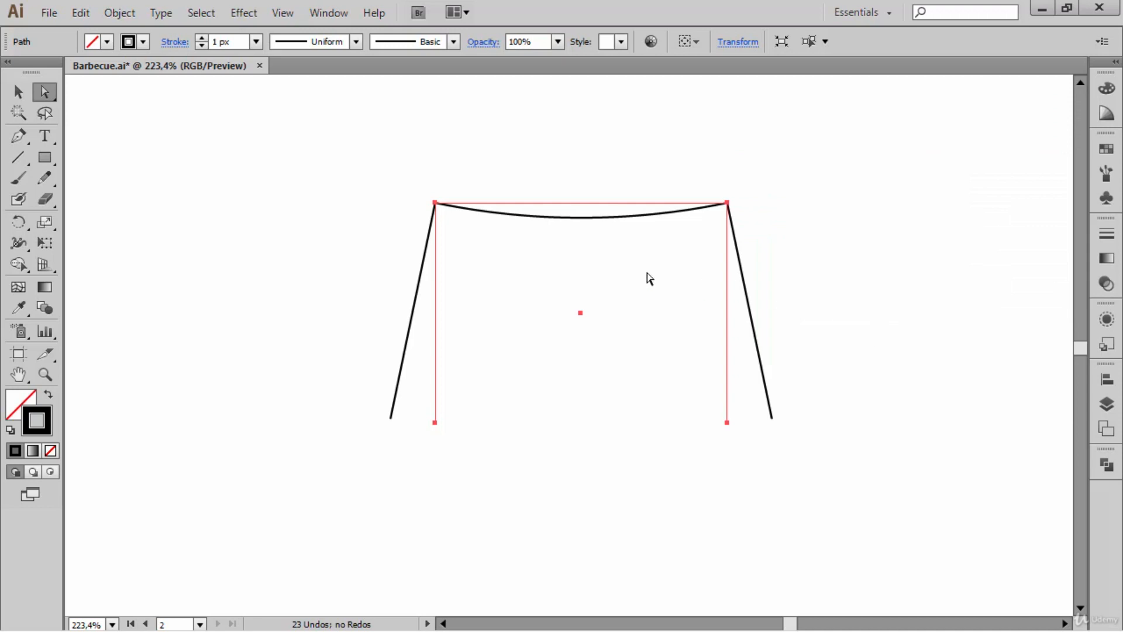
- Expand the appearance of the warped path and deselect it
left_click(114, 15)
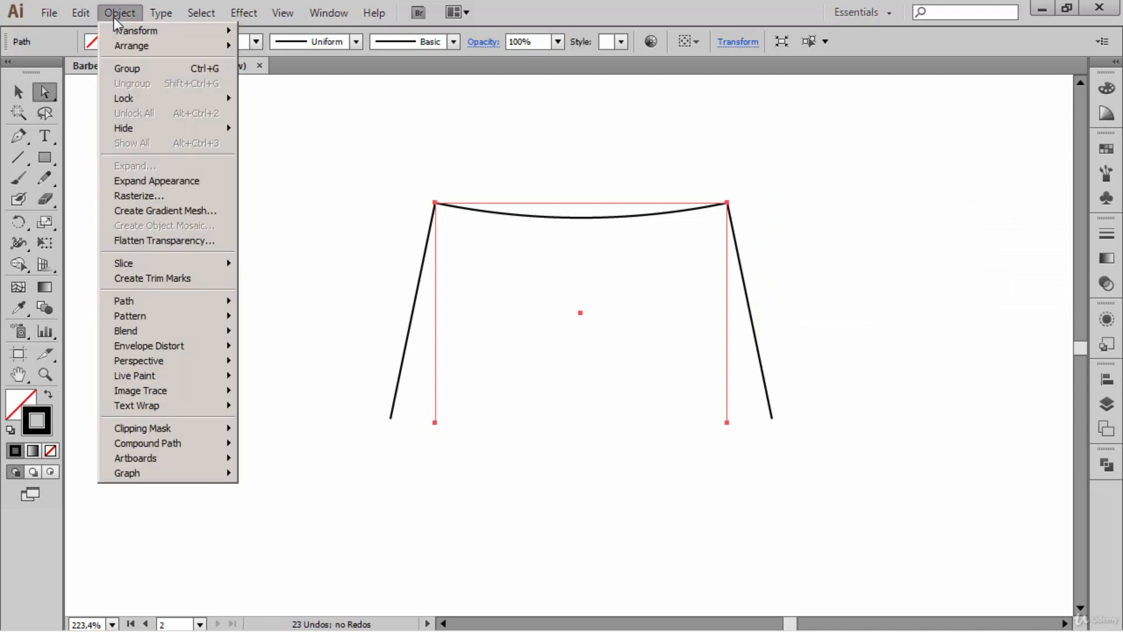
left_click(139, 186)
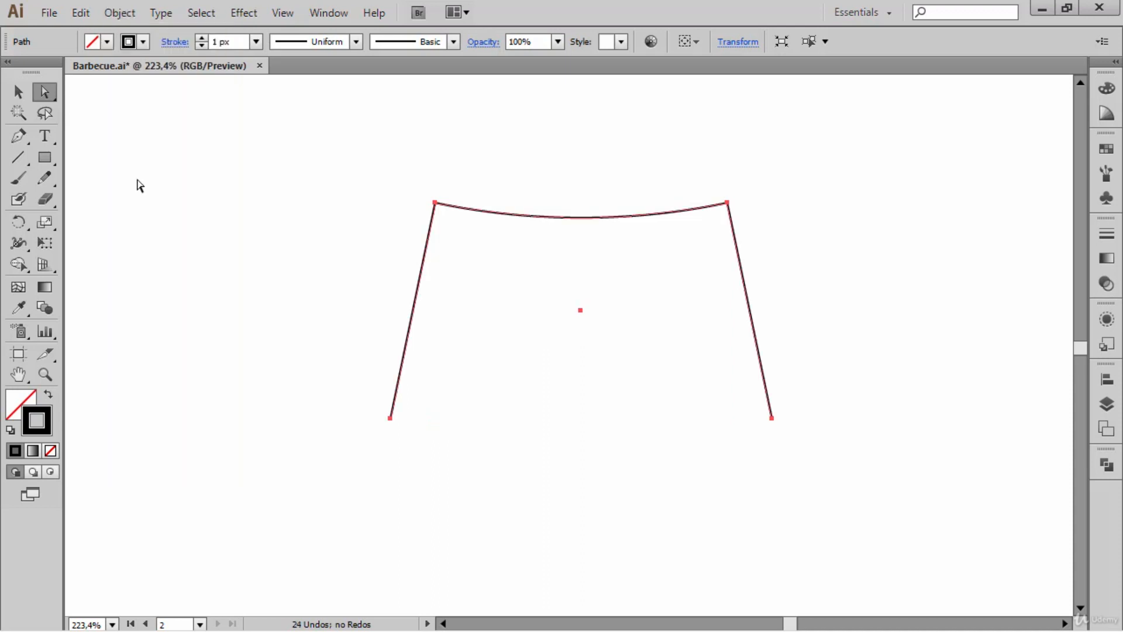
left_click(816, 234)
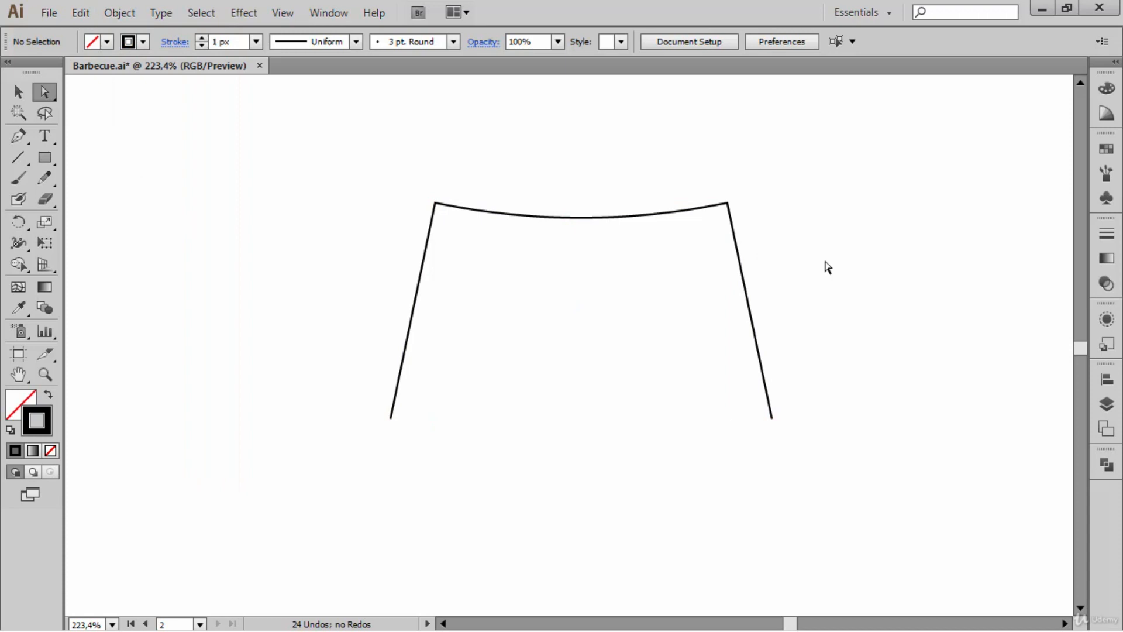
- Select the whole warped path and set its stroke weight to 25 px
key("v")
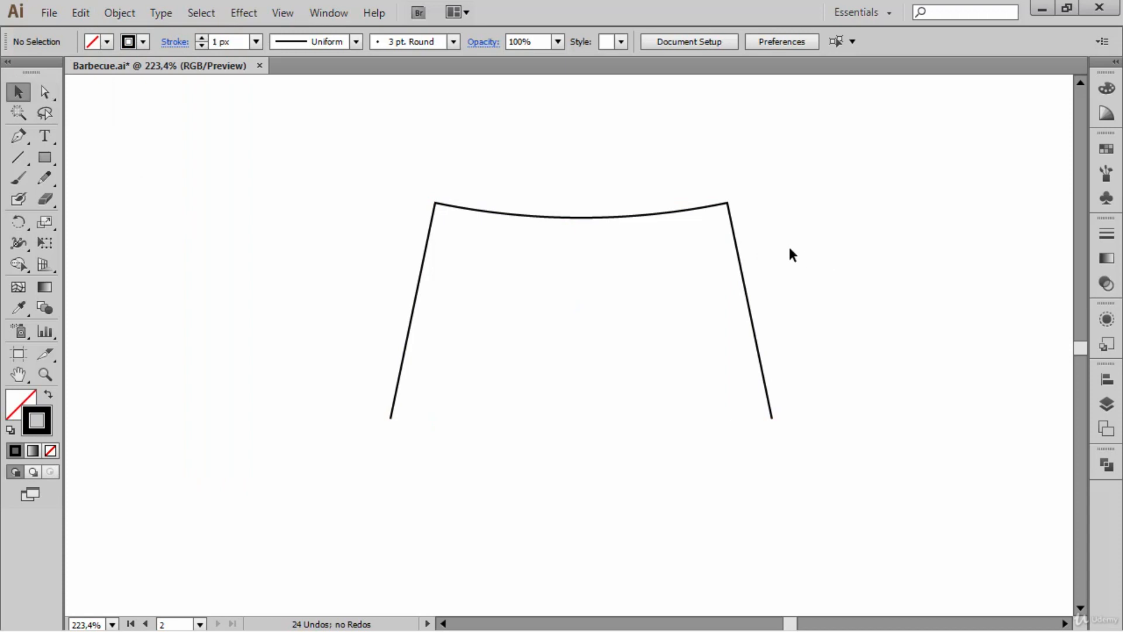
left_click(736, 243)
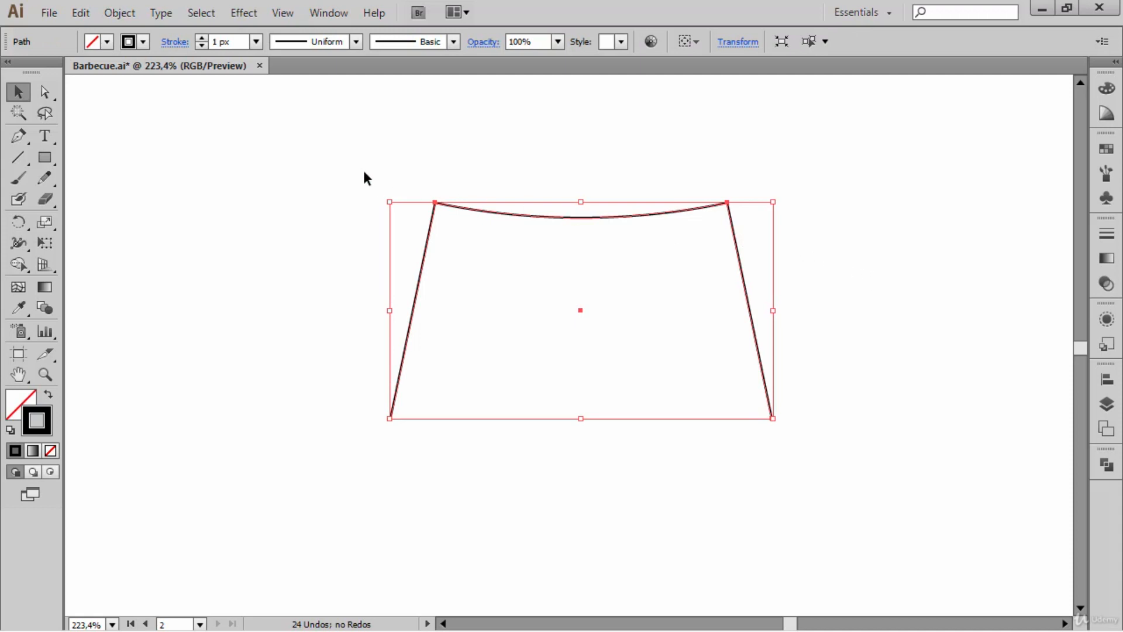
left_click(202, 39)
left_click(201, 39)
left_click(202, 39)
left_click(202, 38)
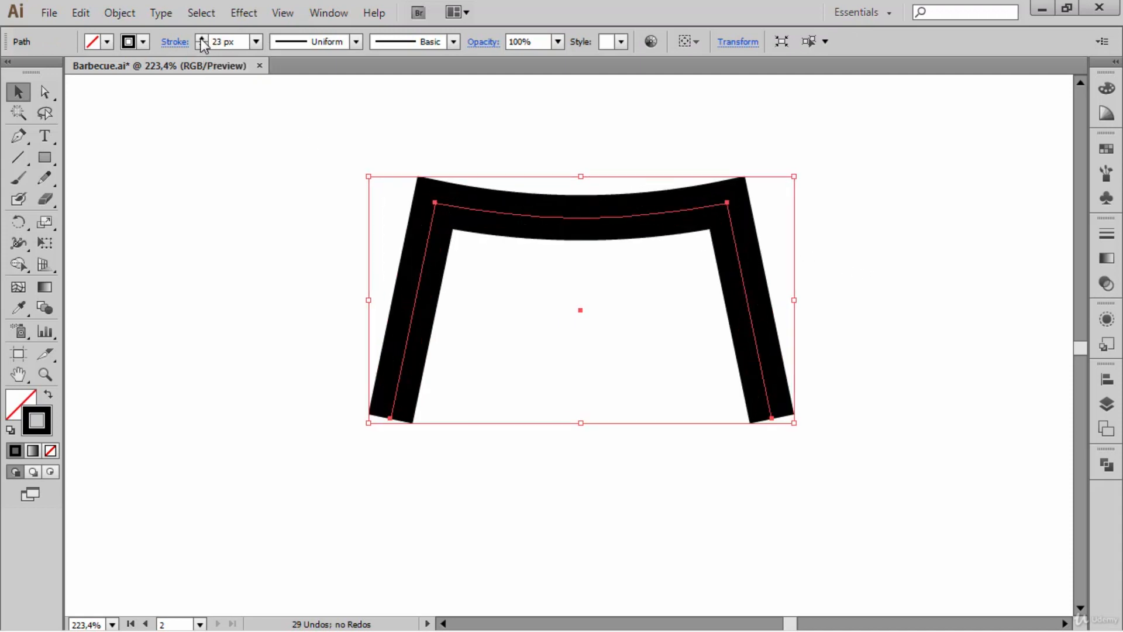
left_click(202, 39)
left_click(202, 39)
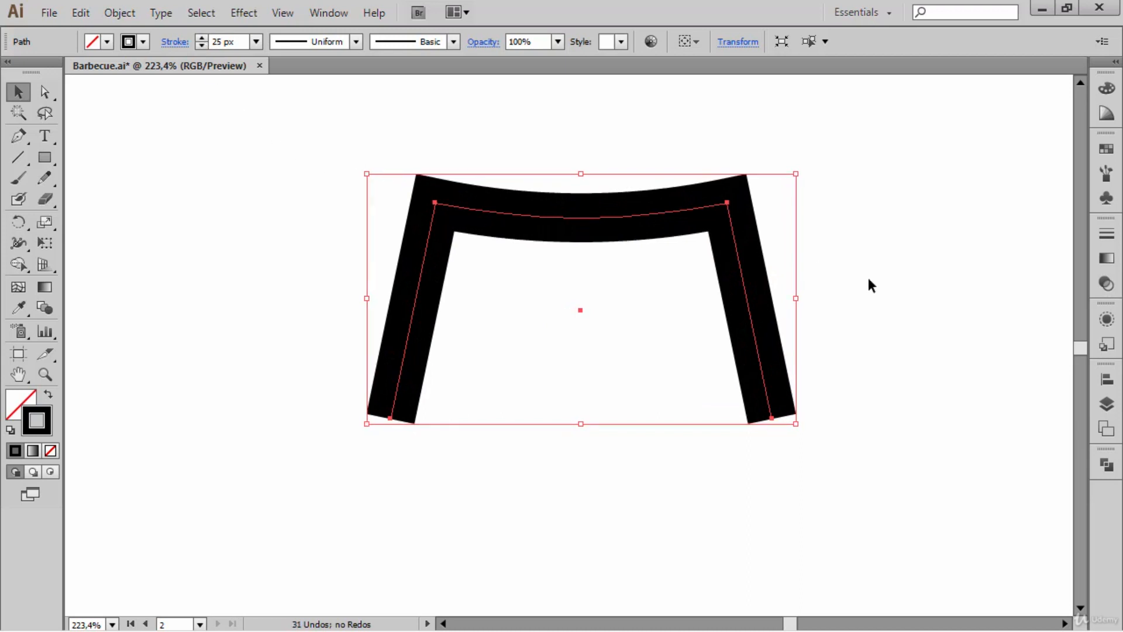
- Give the stand's stroke a Round Join at its corners
left_click(1106, 235)
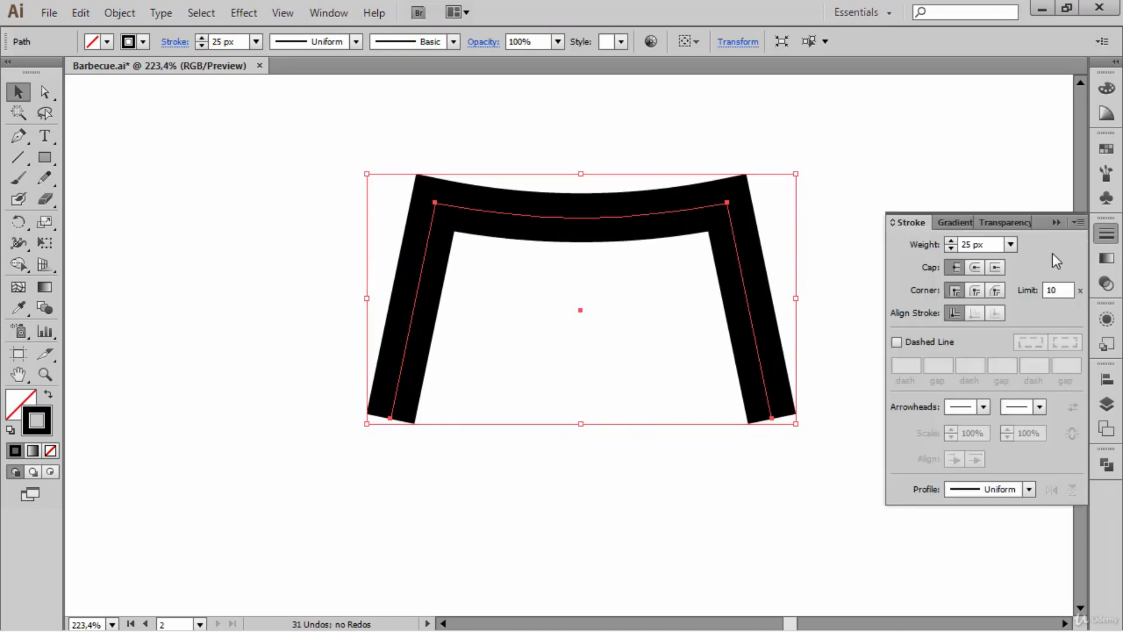
left_click(977, 296)
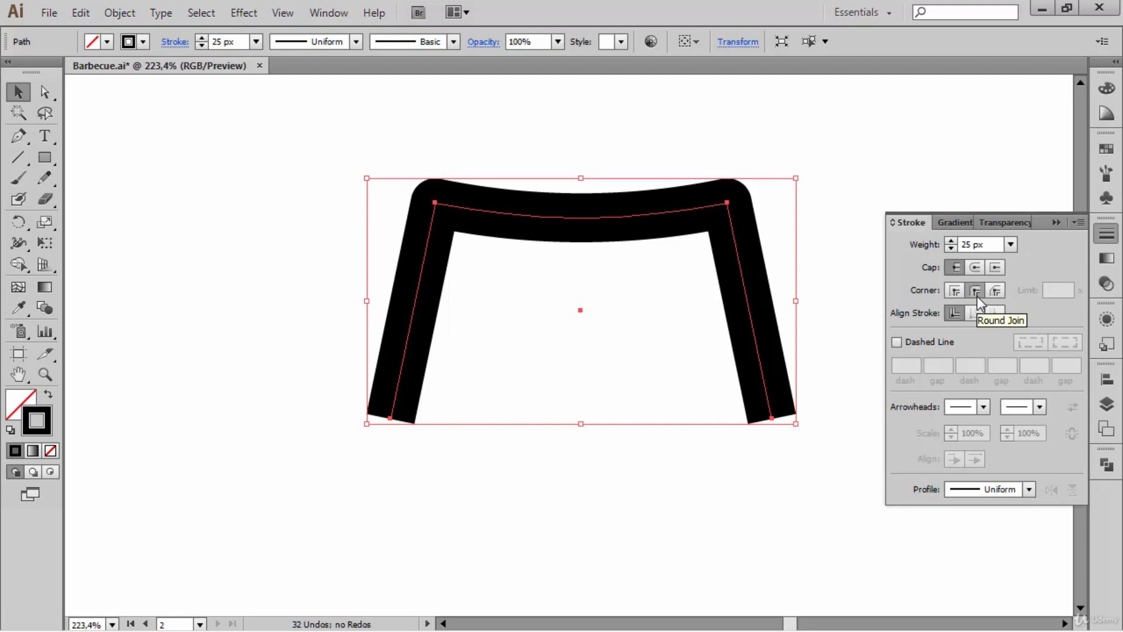
left_click(1057, 225)
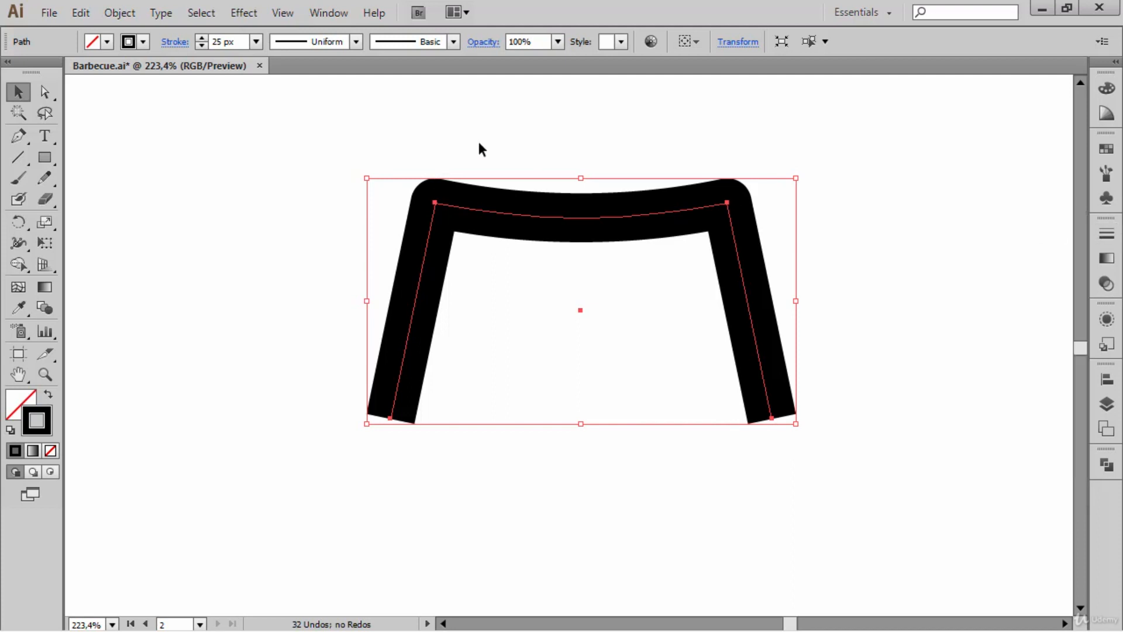
- Expand the stand's fill and stroke into a solid shape and deselect it
left_click(128, 16)
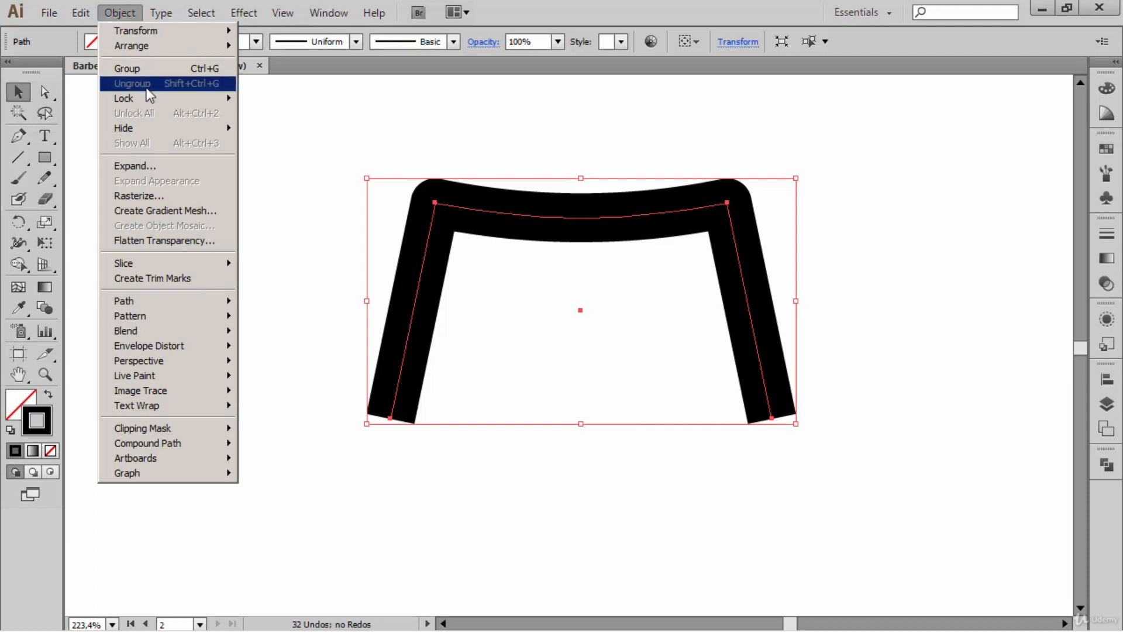
left_click(188, 166)
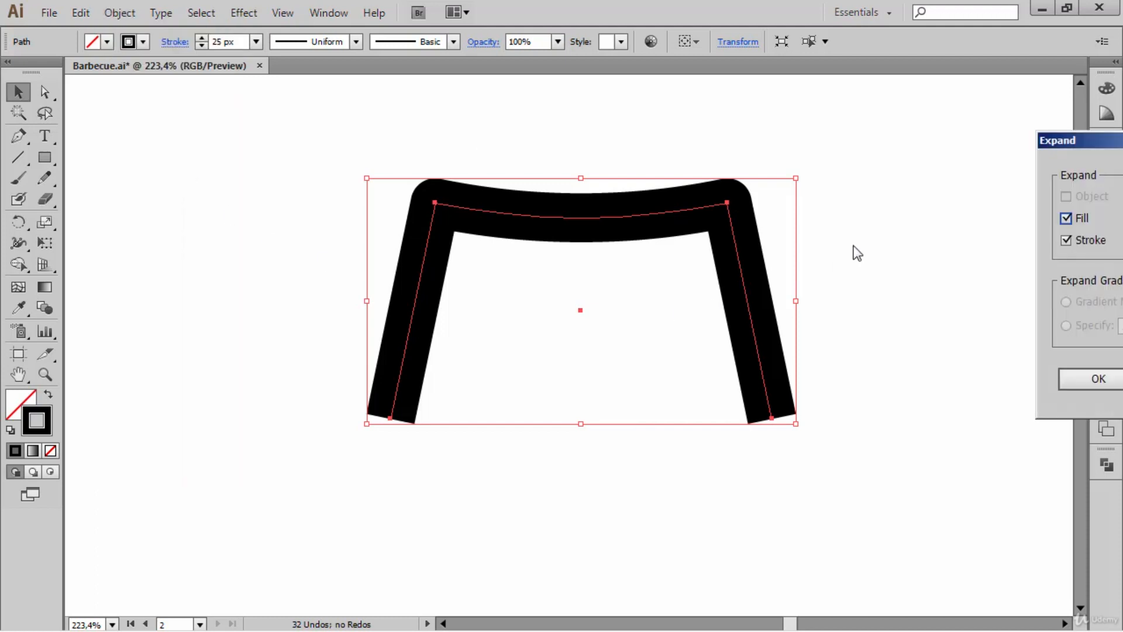
left_click_drag(1055, 141, 801, 125)
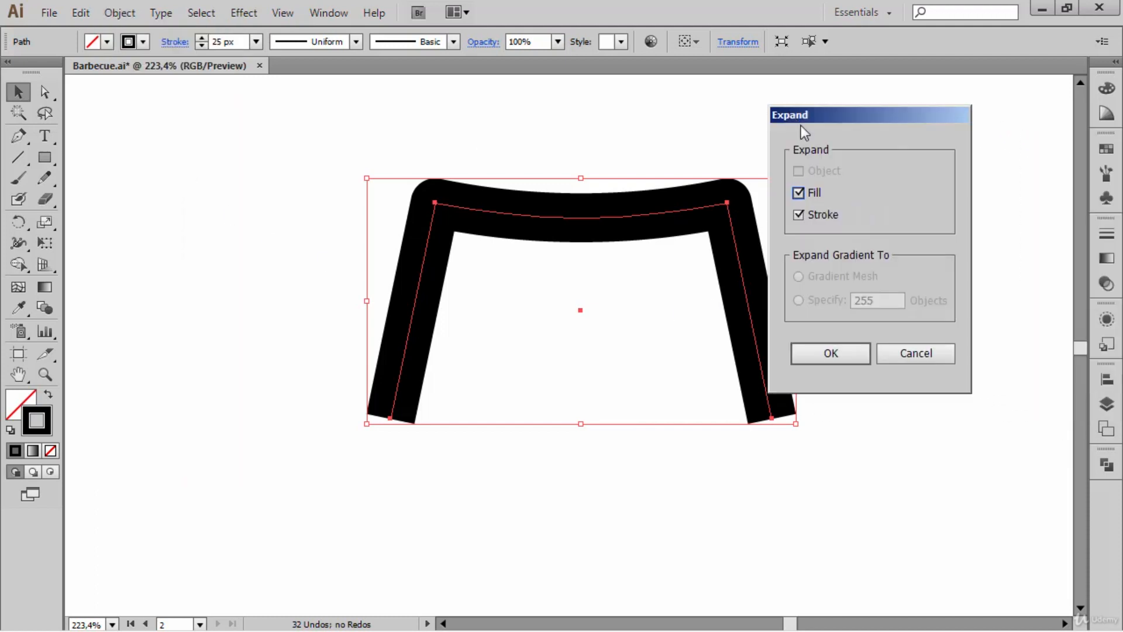
left_click(841, 351)
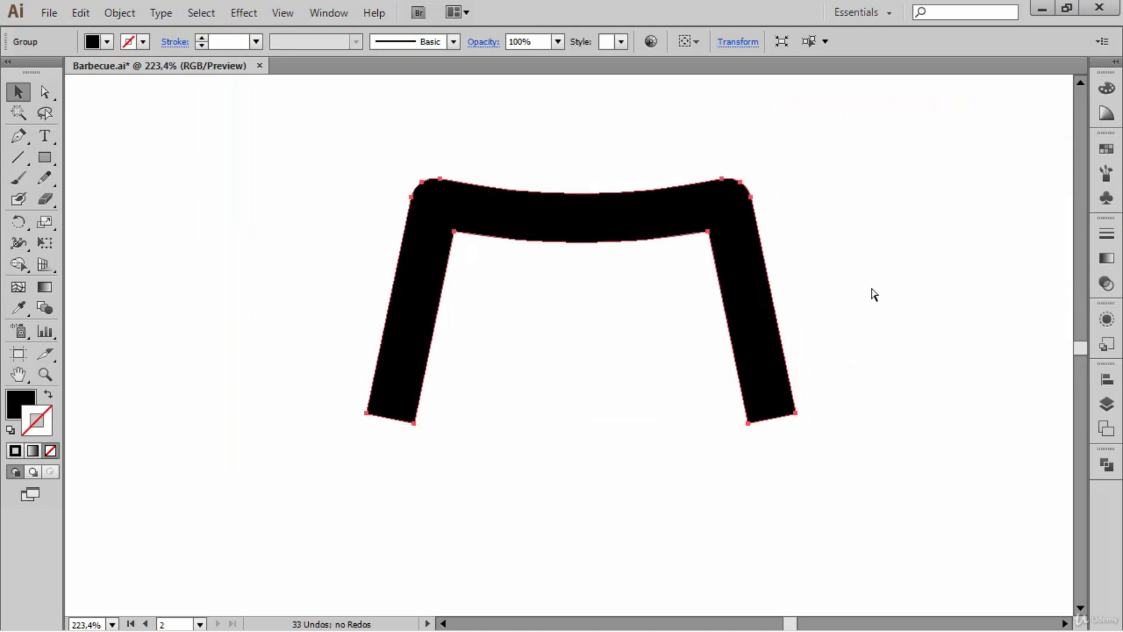
key("ctrl+0")
left_click(639, 259)
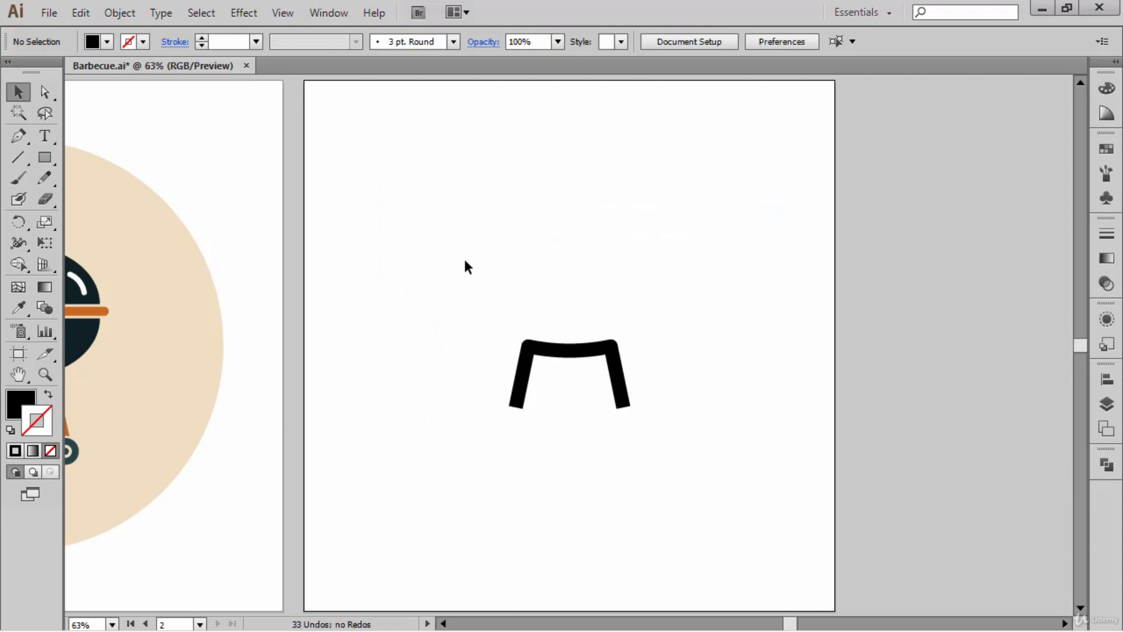
- Draw a black circle about 60 px across, centred over the lower end of the stand's left leg
left_click_drag(425, 268, 525, 255)
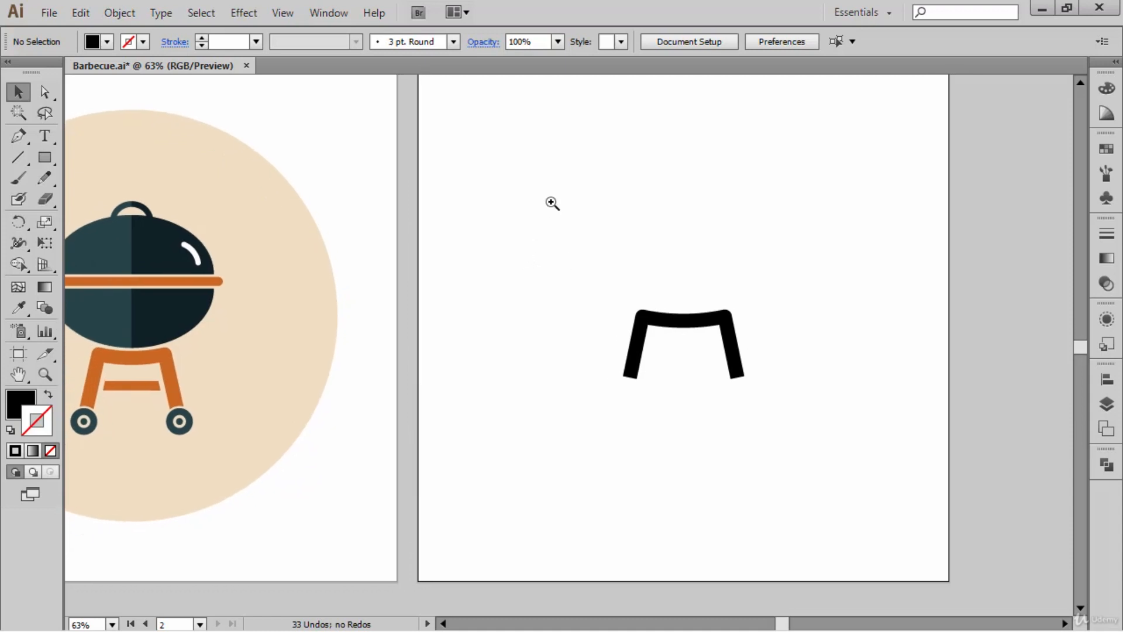
left_click_drag(553, 203, 860, 512)
left_click_drag(775, 419, 819, 381)
left_click_drag(52, 156, 140, 198)
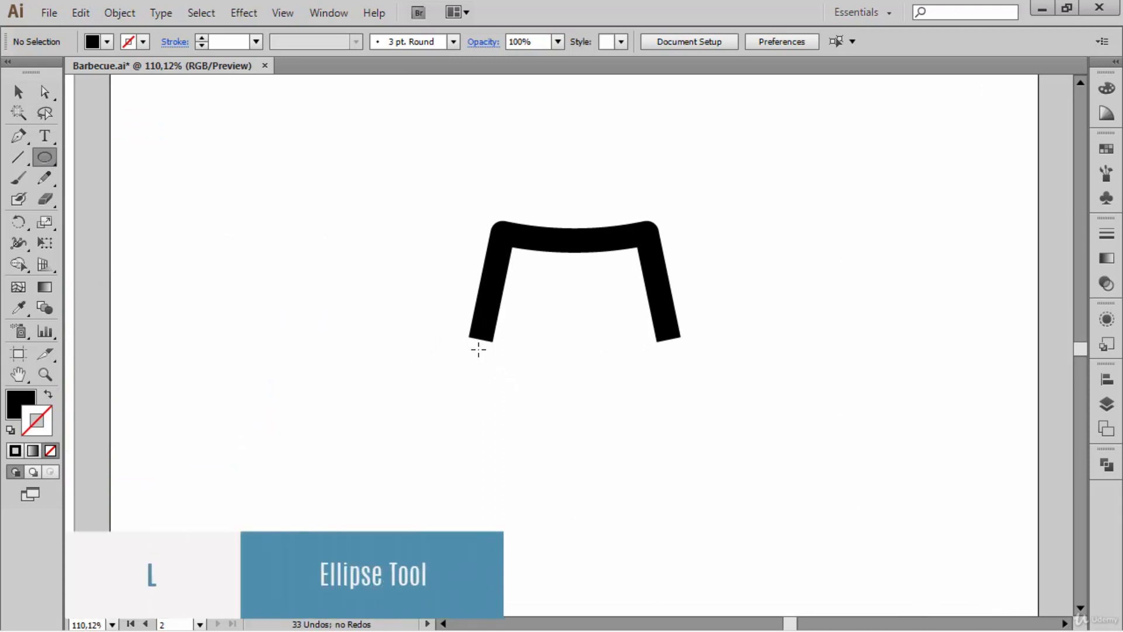
left_click_drag(478, 349, 507, 367)
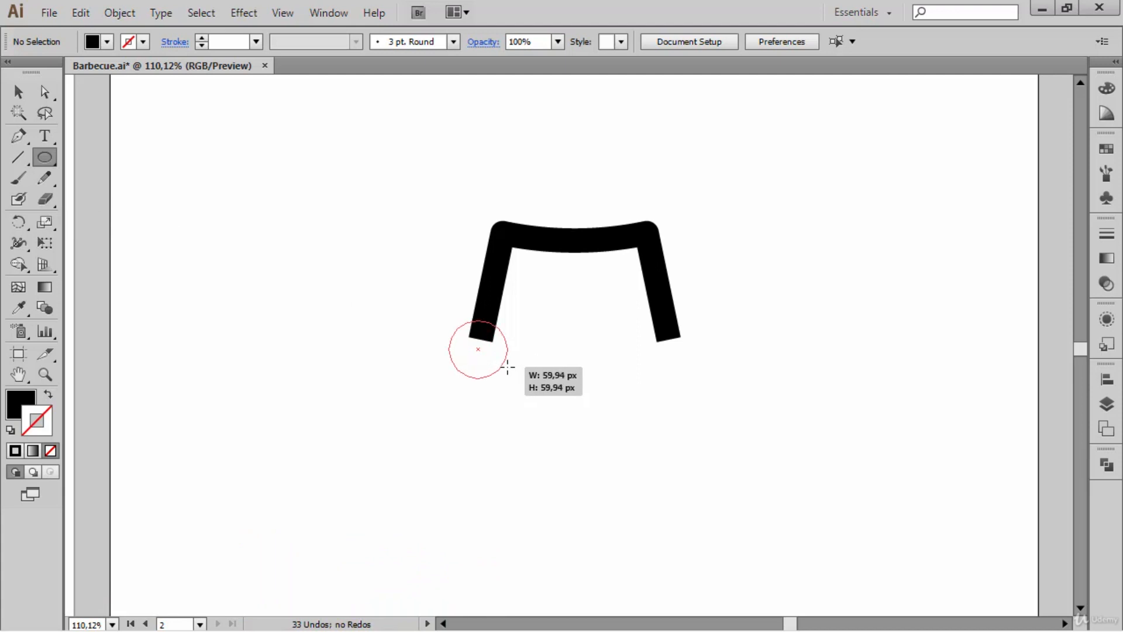
left_click_drag(507, 368, 507, 367)
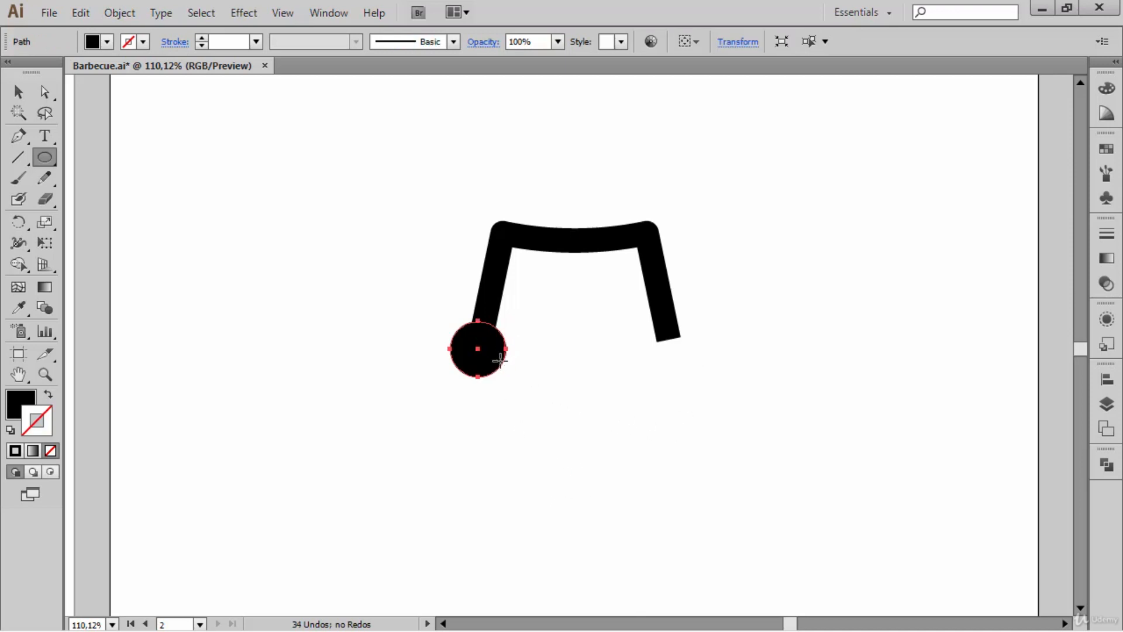
- Duplicate the circle horizontally onto the lower end of the right leg, and select the left circle
key("ctrl")
left_click_drag(478, 349, 668, 401)
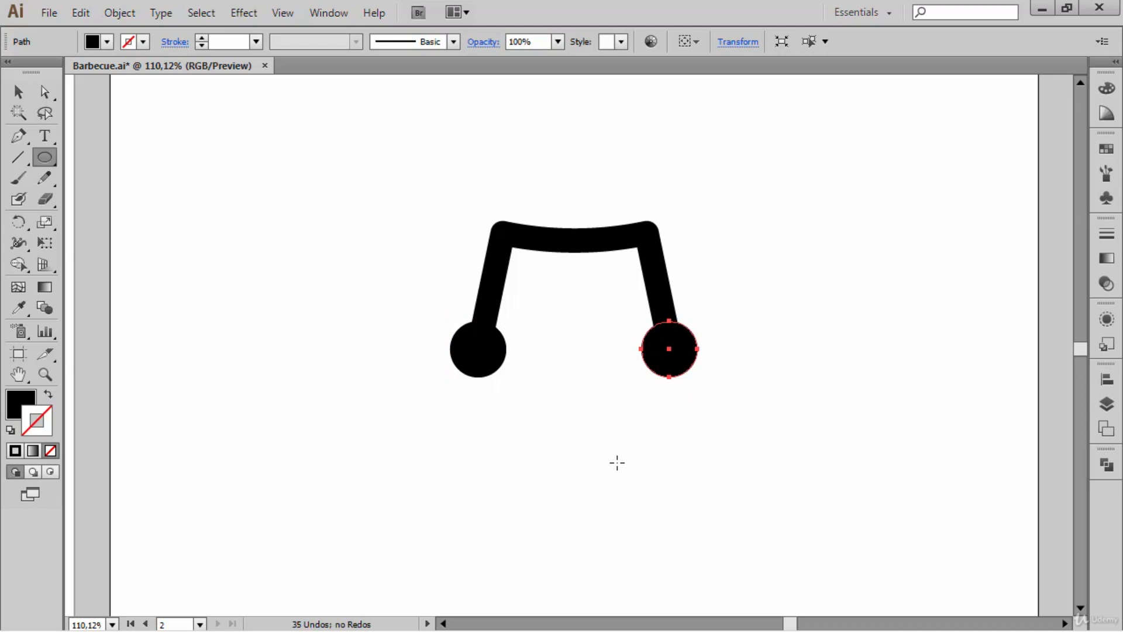
left_click(478, 346, "ctrl")
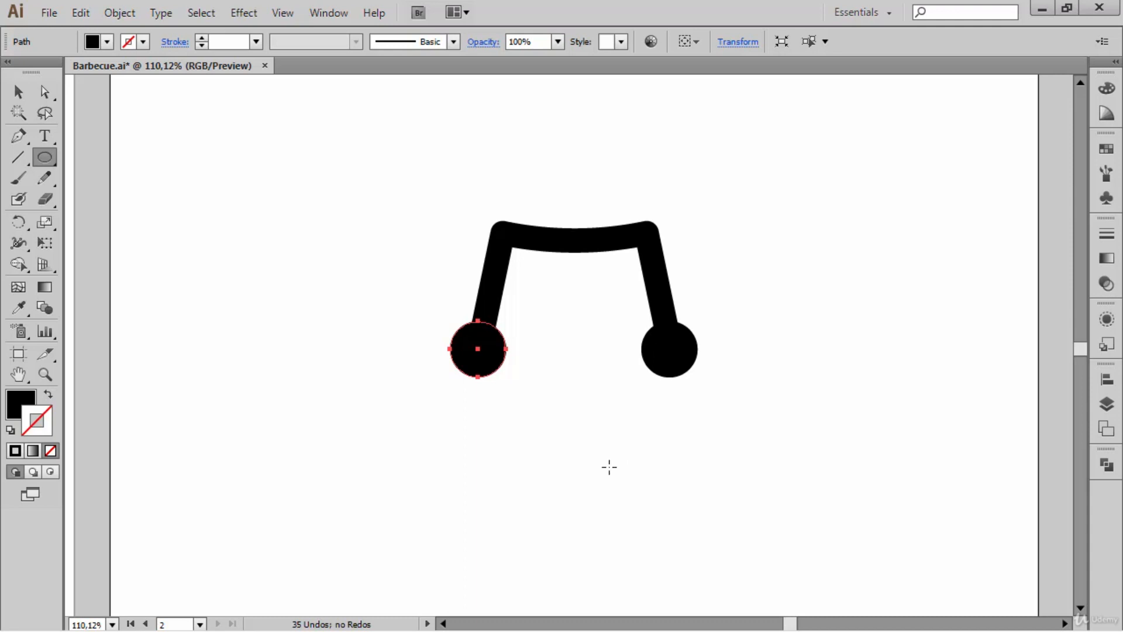
- Examine the gap between the orange leg and the wheel on the first artboard's barbecue, and return to the black stand
key("space")
left_click_drag(243, 357, 747, 324)
left_click_drag(349, 347, 609, 367)
key("ctrl+space")
left_click_drag(522, 419, 419, 361)
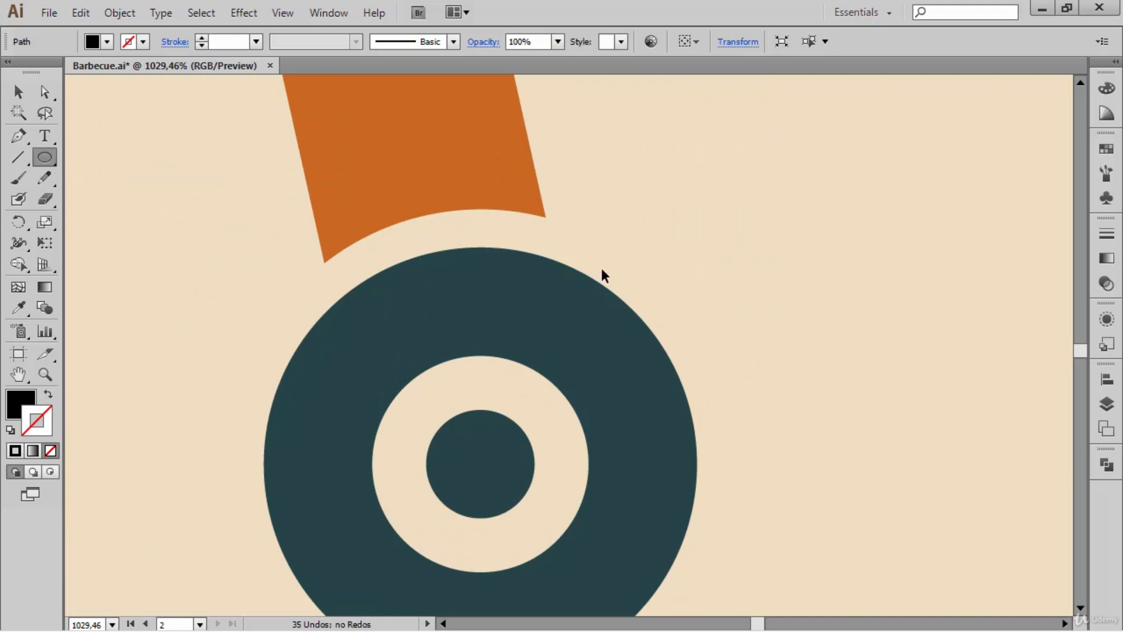
key("ctrl+0")
key("ctrl+space")
left_click_drag(447, 277, 740, 488)
left_click_drag(559, 384, 599, 309)
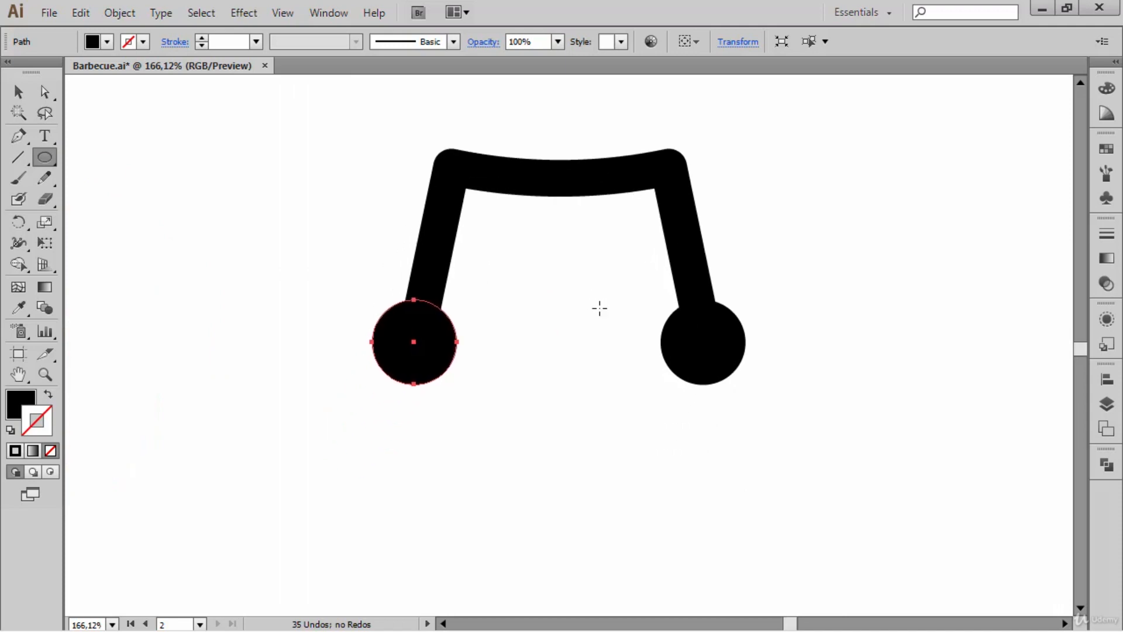
- Combine the two circles at the leg ends into one object with the Unite shape mode
left_click(697, 375, "ctrl+shift")
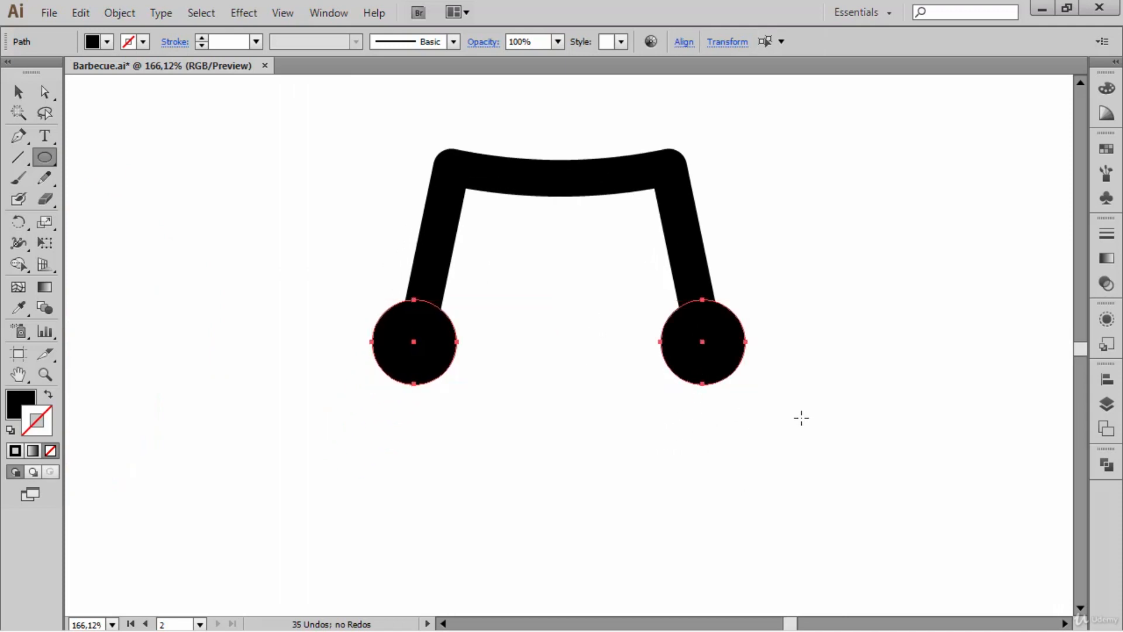
left_click(1105, 465)
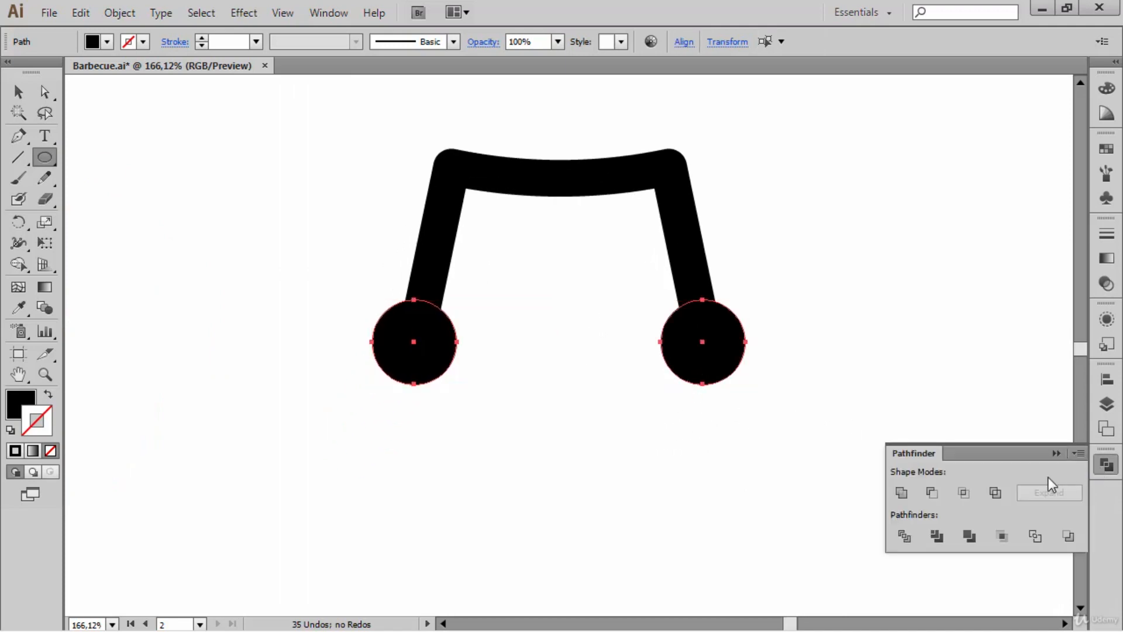
left_click(904, 491)
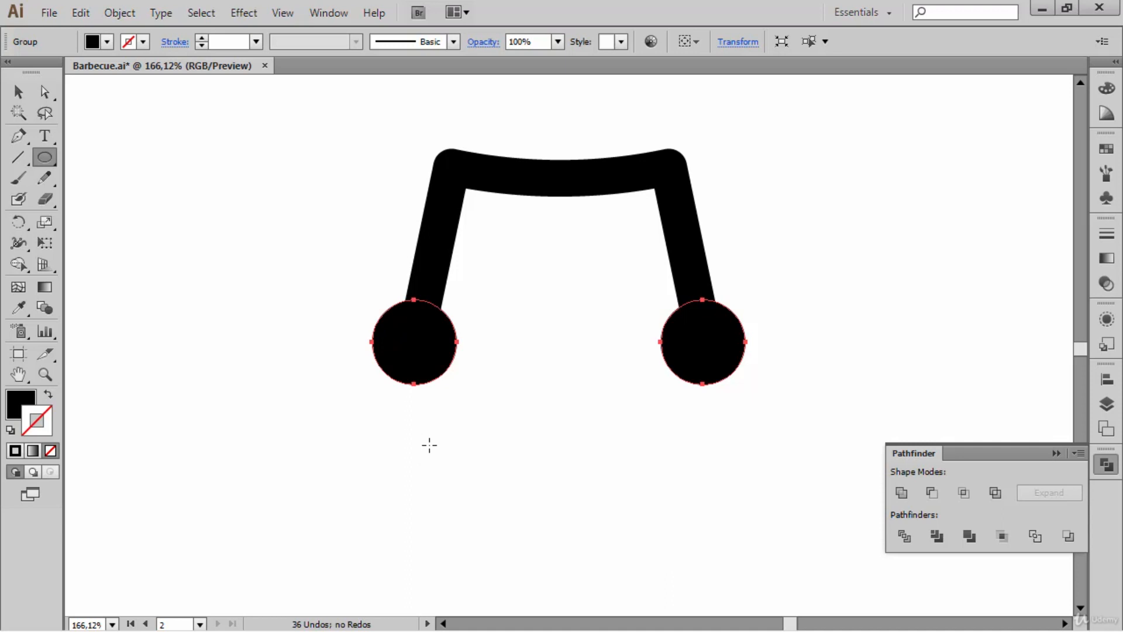
- Subtract the united circles from the stand's leg ends with Minus Front, and paste the circle in front at the left leg
left_click(678, 174, "ctrl+shift")
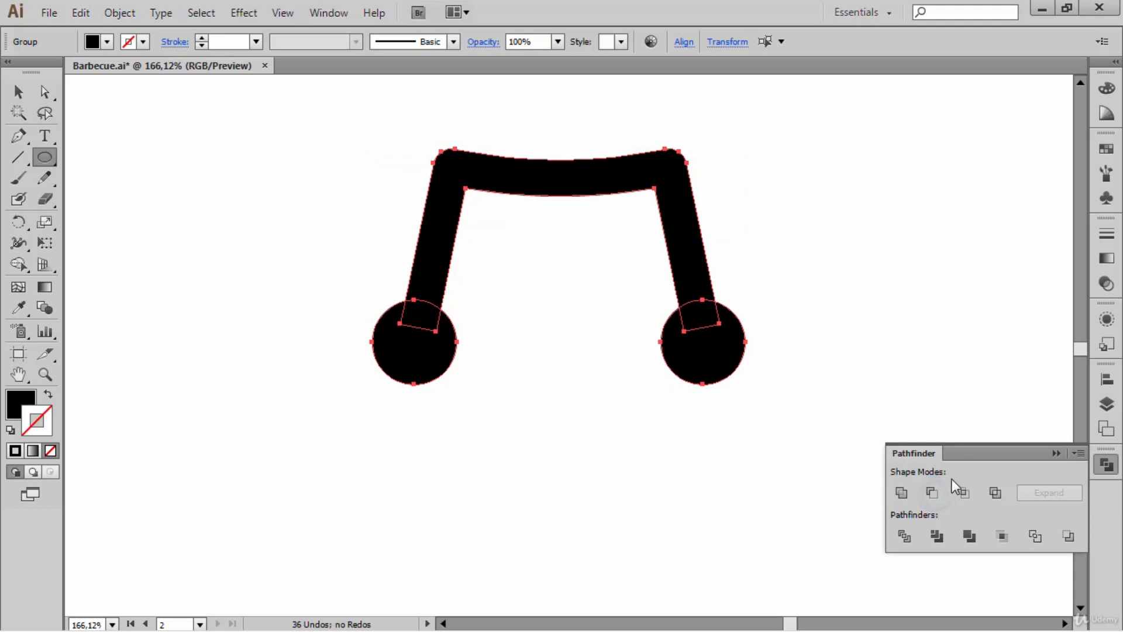
left_click(939, 490)
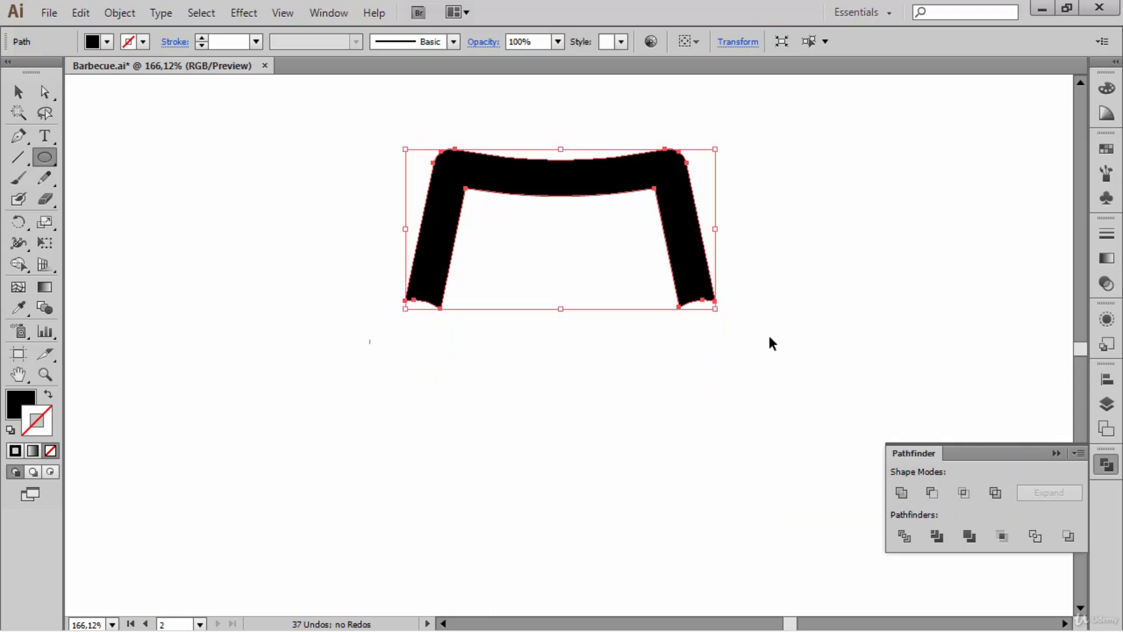
key("ctrl+f")
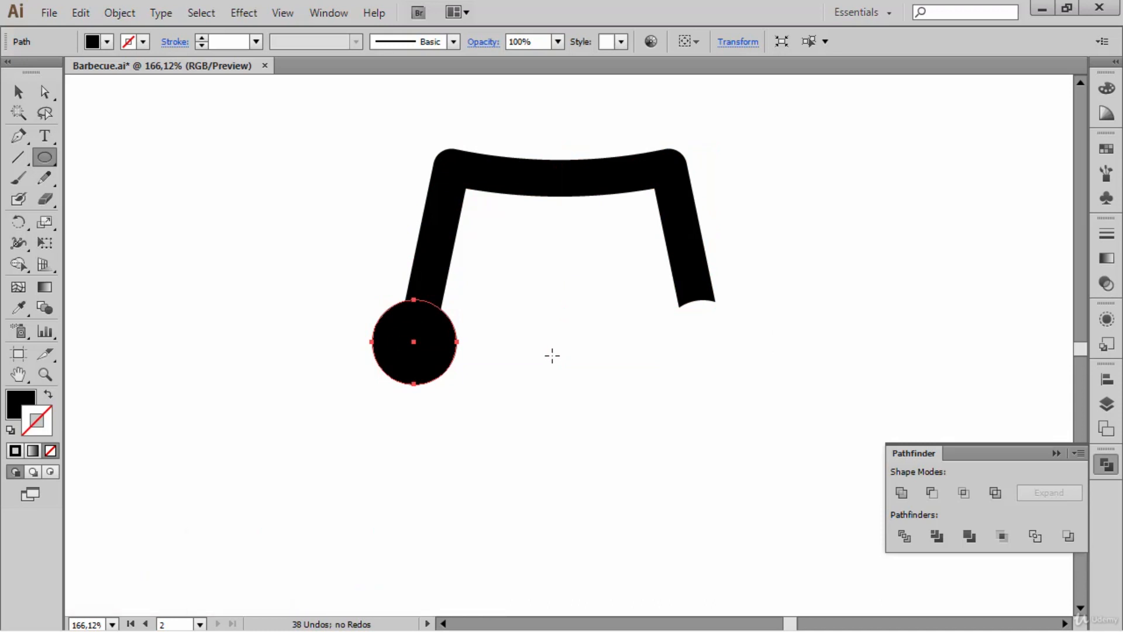
left_click(1055, 453)
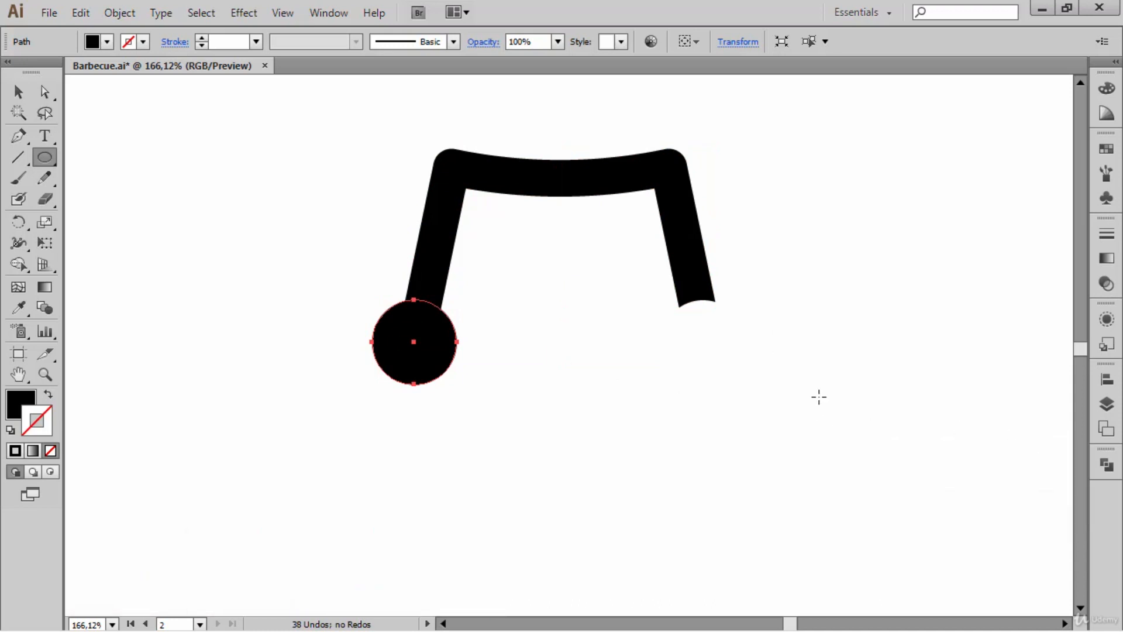
- Scale the circle at the left leg's end uniformly to 85% so it sits clear of the leg
key("s")
key("Return")
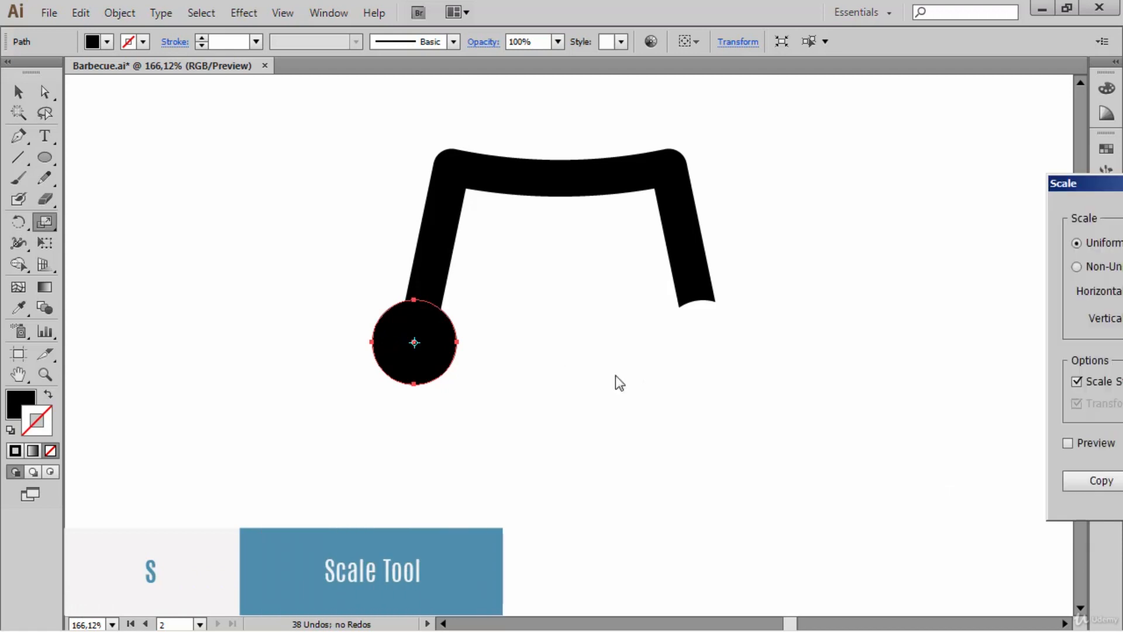
left_click_drag(1100, 183, 791, 101)
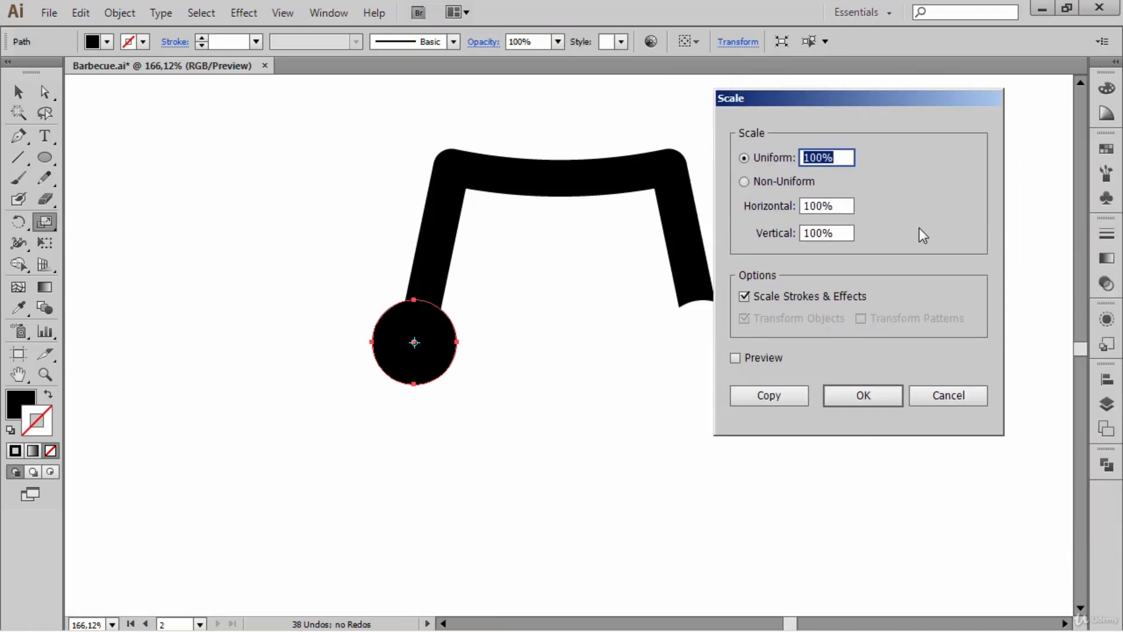
type("80")
key("Tab")
key("Up")
key("Up")
key("Up")
key("Up")
key("Up")
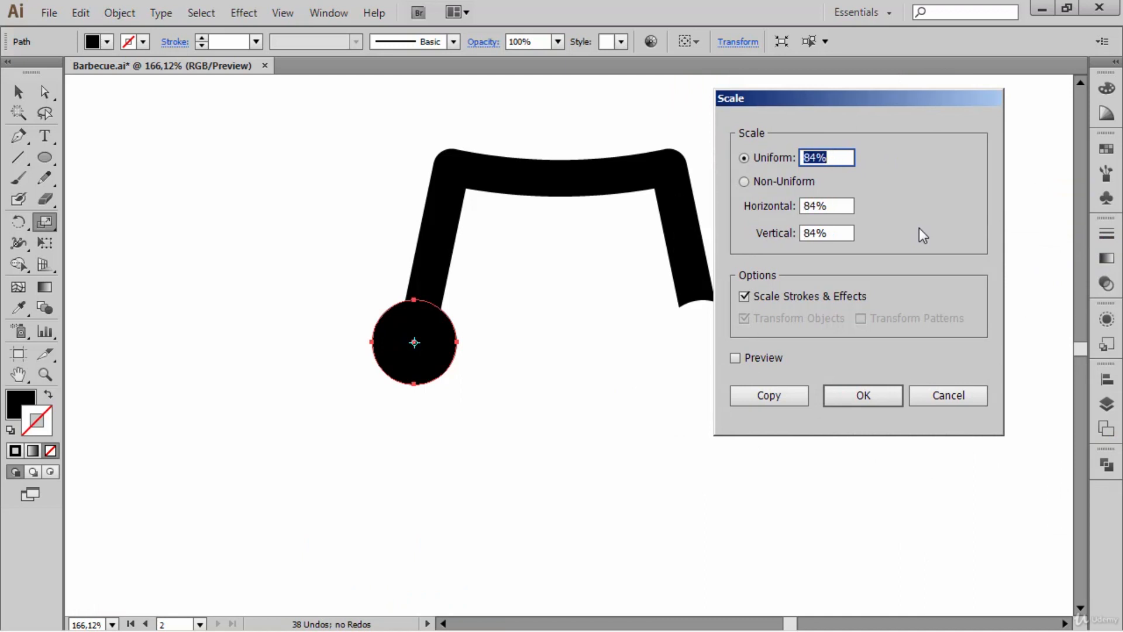
left_click(867, 393)
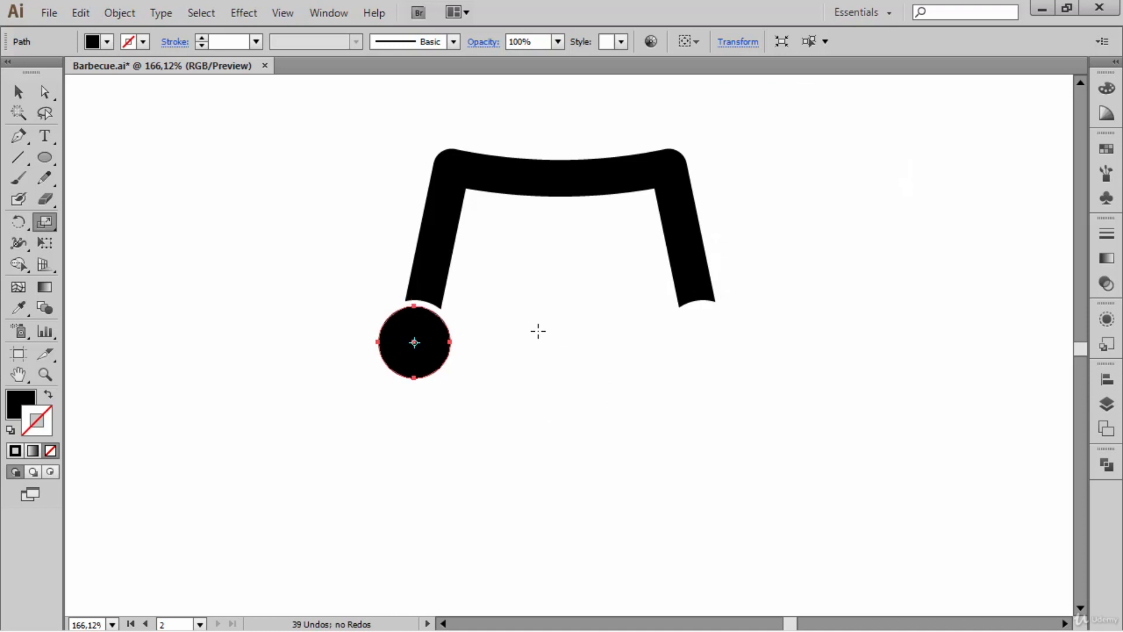
- Make a concentric copy of the left wheel circle, scaled uniformly to 50% with the preview enabled
key("Return")
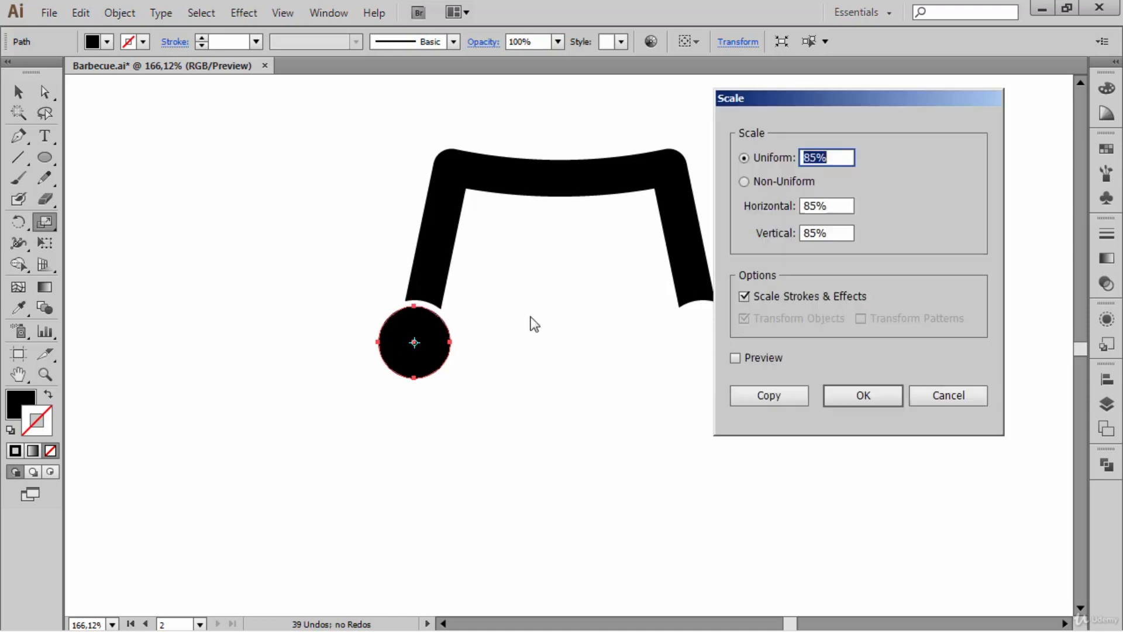
left_click(764, 358)
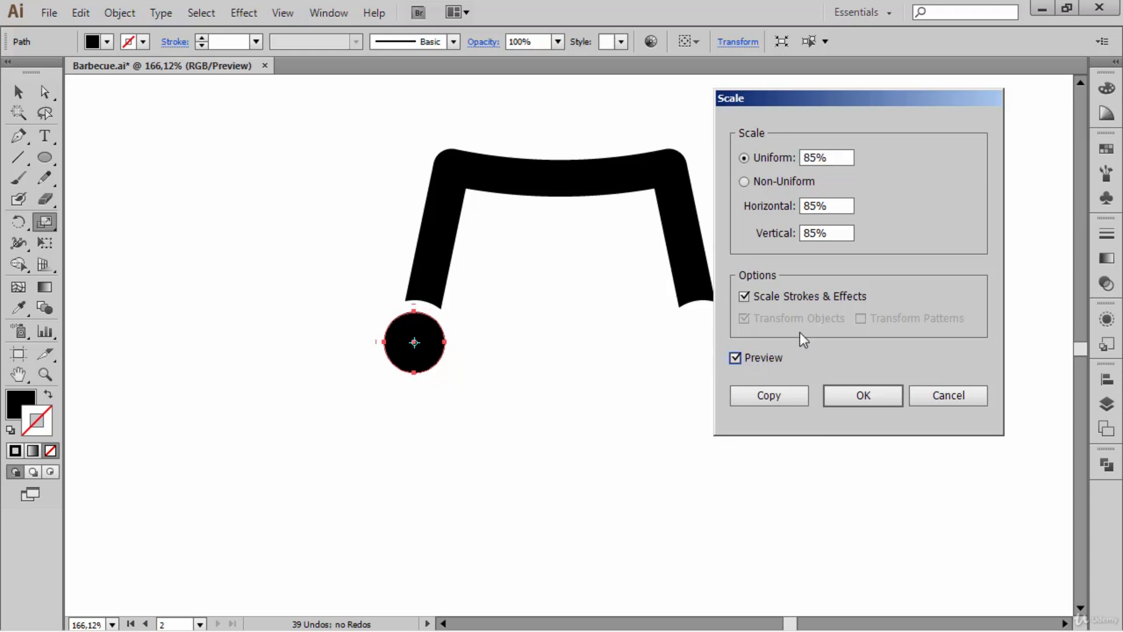
left_click(850, 157)
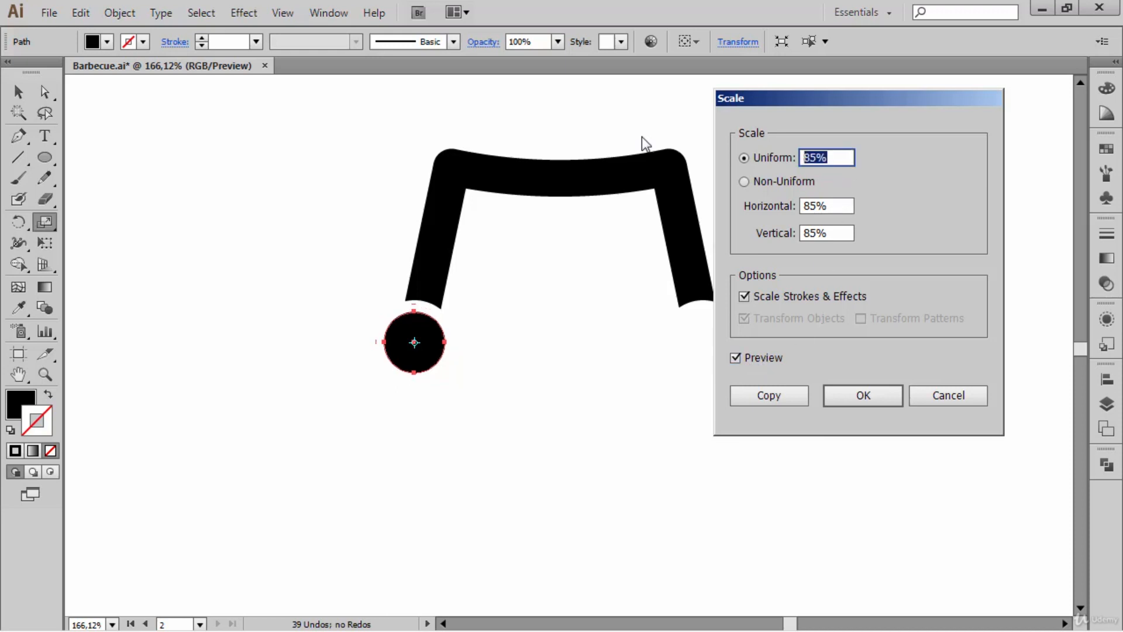
key("shift+Down")
key("shift+Down")
key("shift+Down")
key("shift+Down")
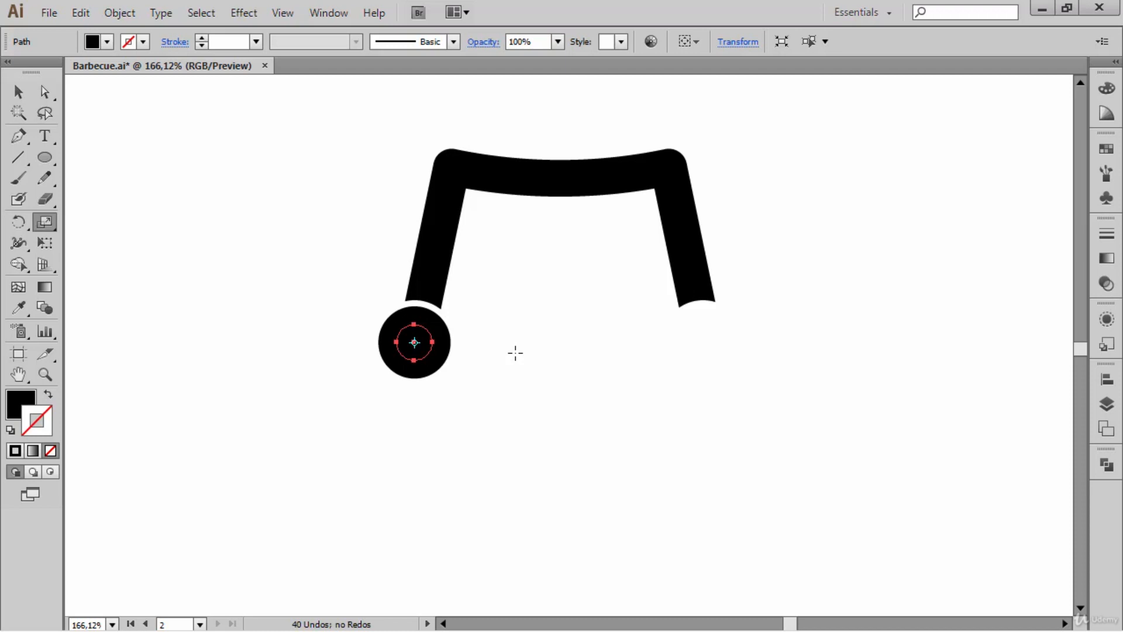
- Select both concentric circles of the left wheel and cut the small one out with Minus Front
left_click(450, 346, "ctrl+shift")
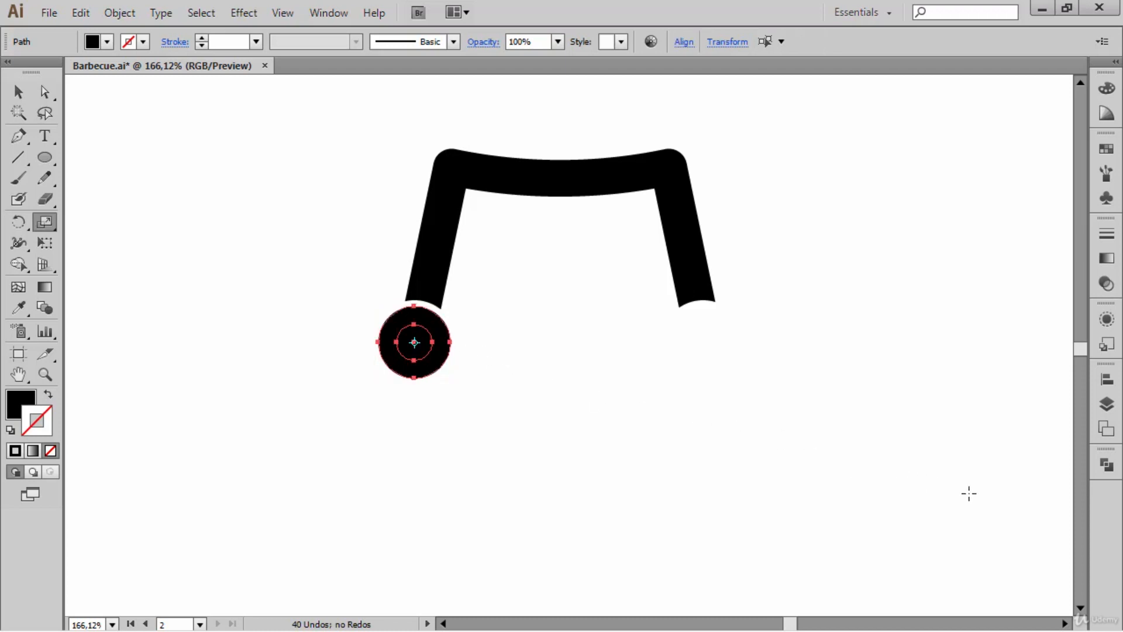
left_click(1107, 464)
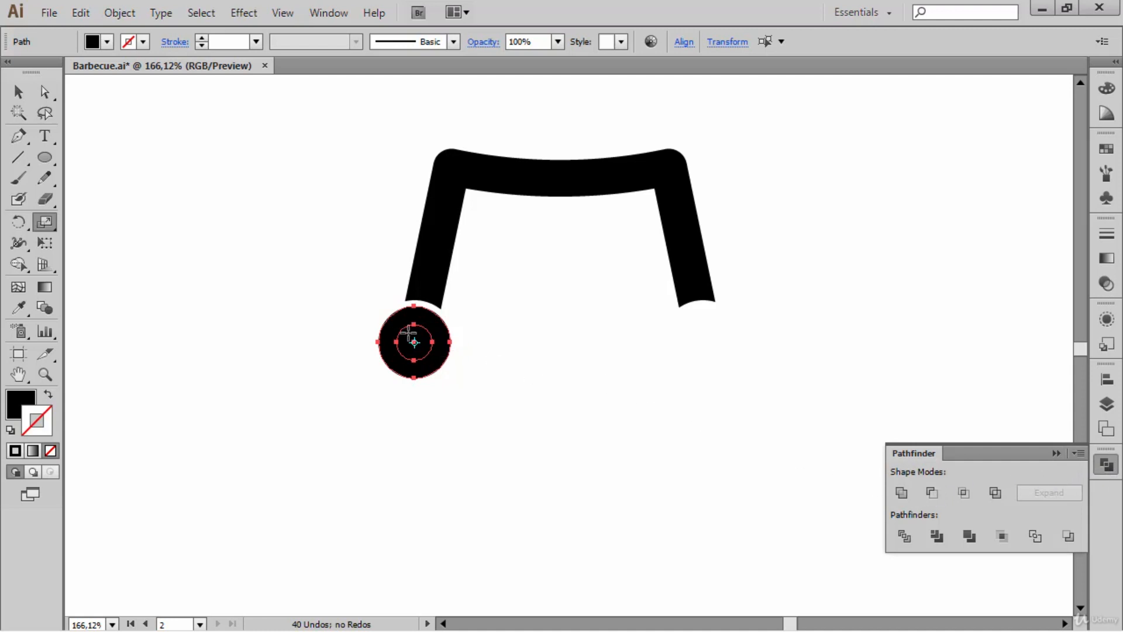
left_click(931, 494)
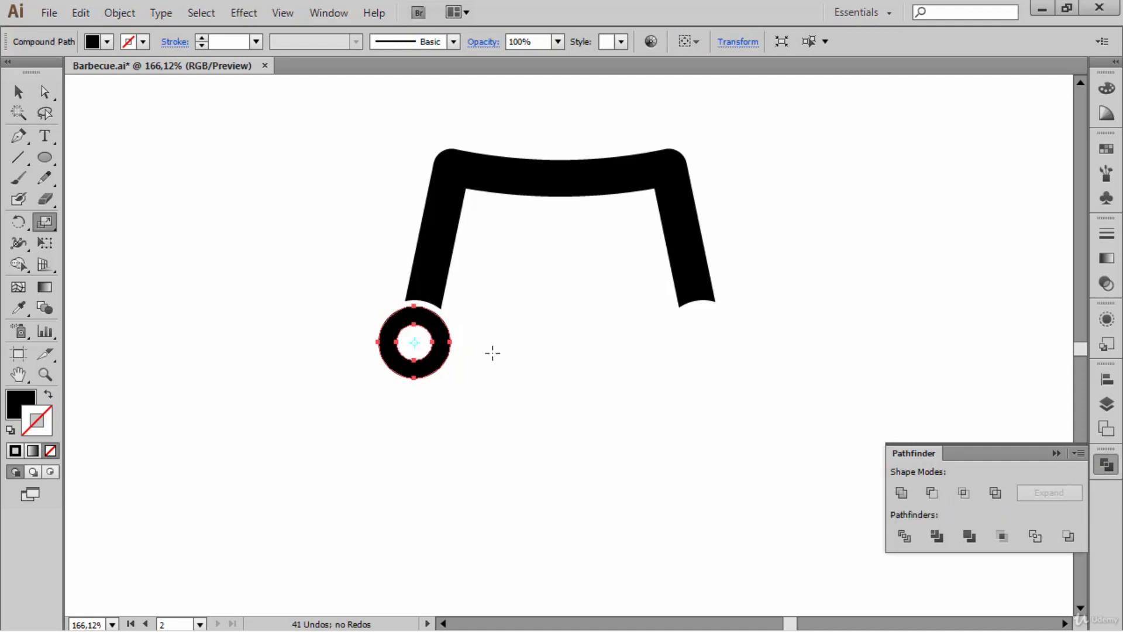
- Paste the small circle back in front at the left wheel's centre and scale it uniformly to 50% as the hub
key("ctrl")
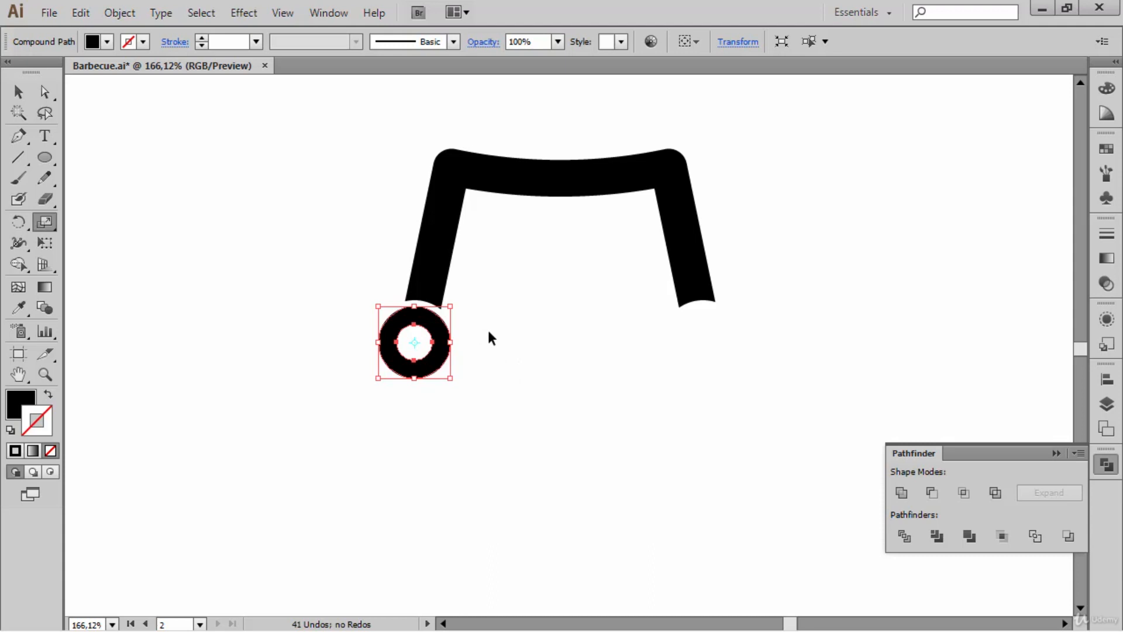
key("ctrl+f")
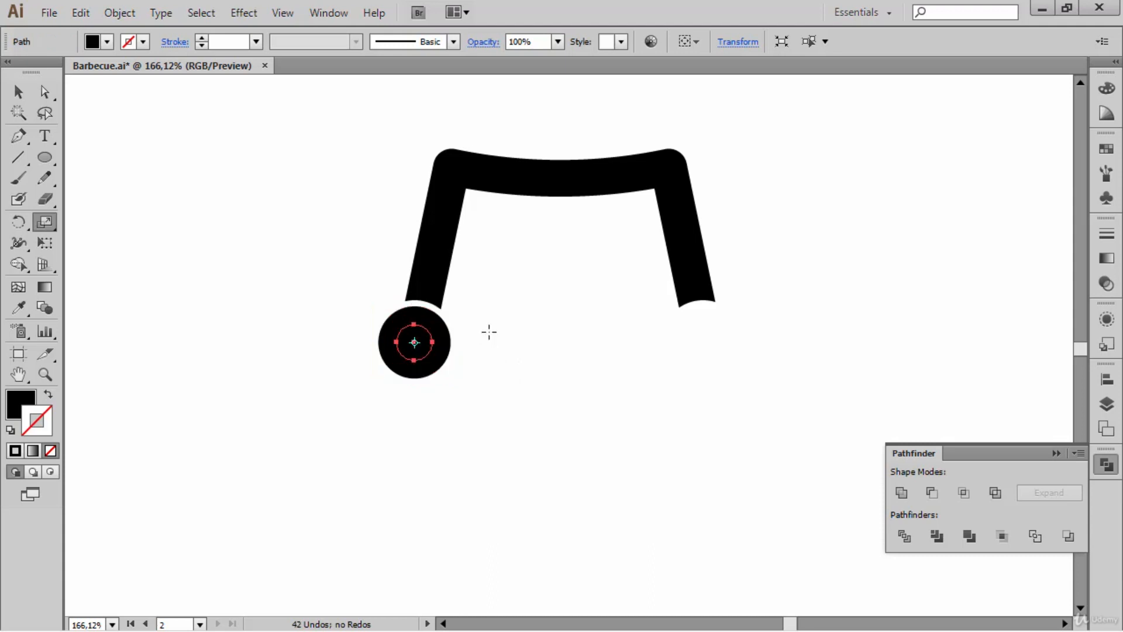
key("Return")
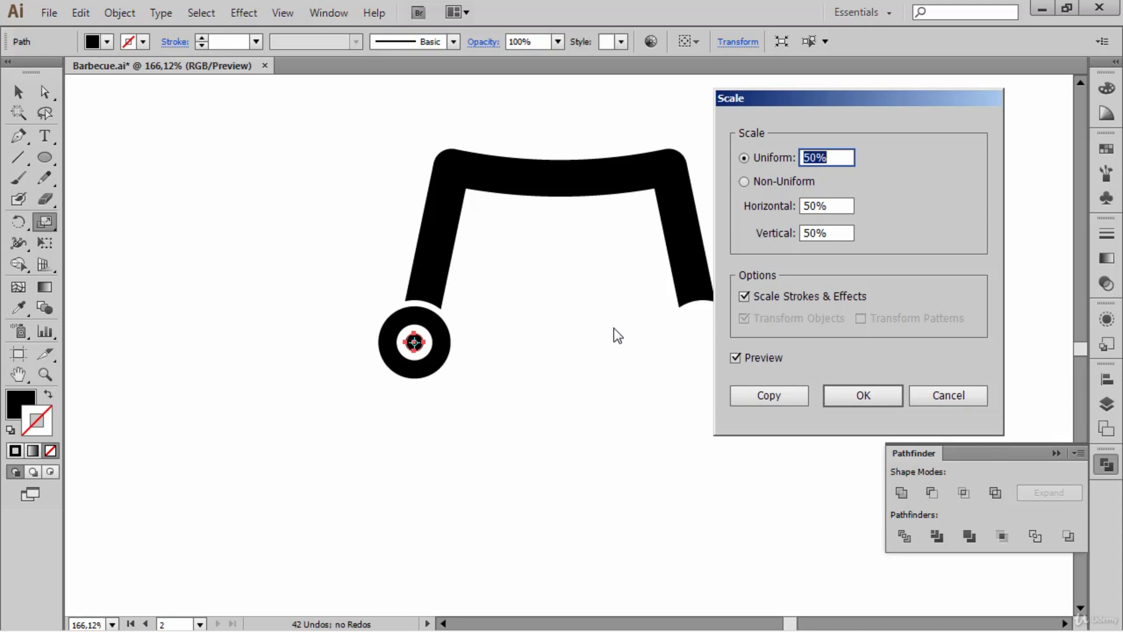
left_click_drag(866, 111, 806, 93)
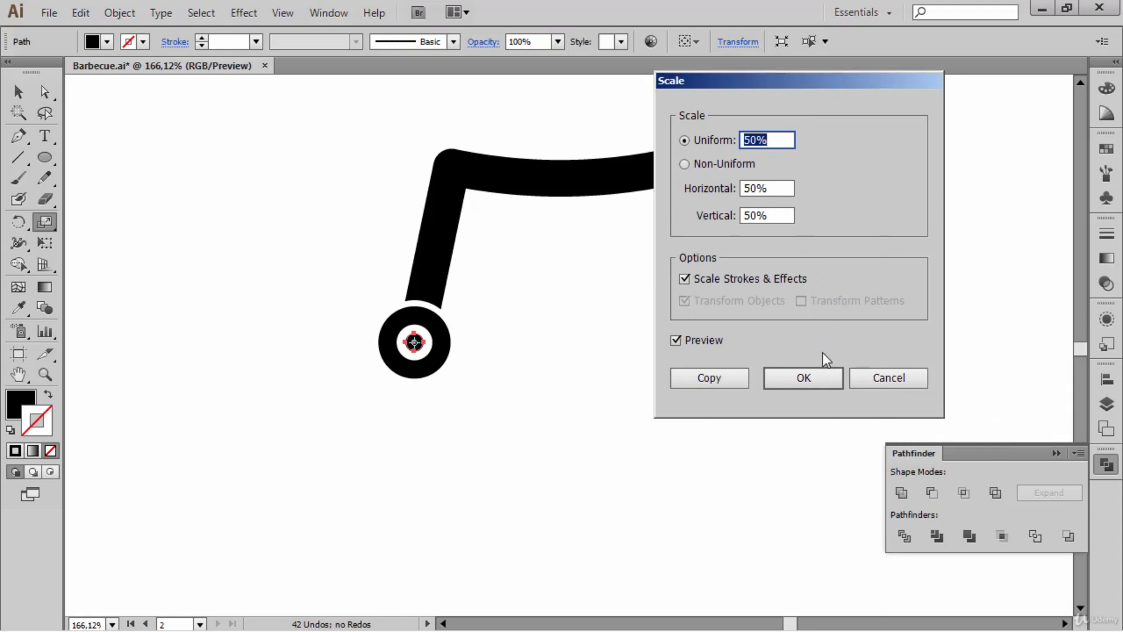
left_click(823, 369)
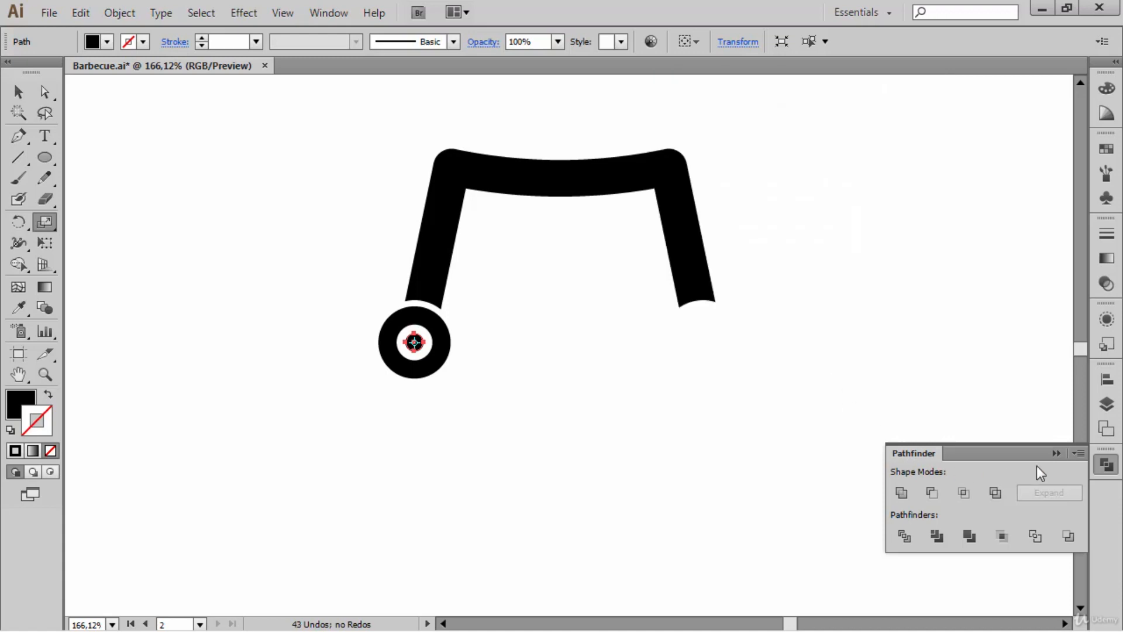
left_click(1056, 454)
left_click(594, 391, "ctrl")
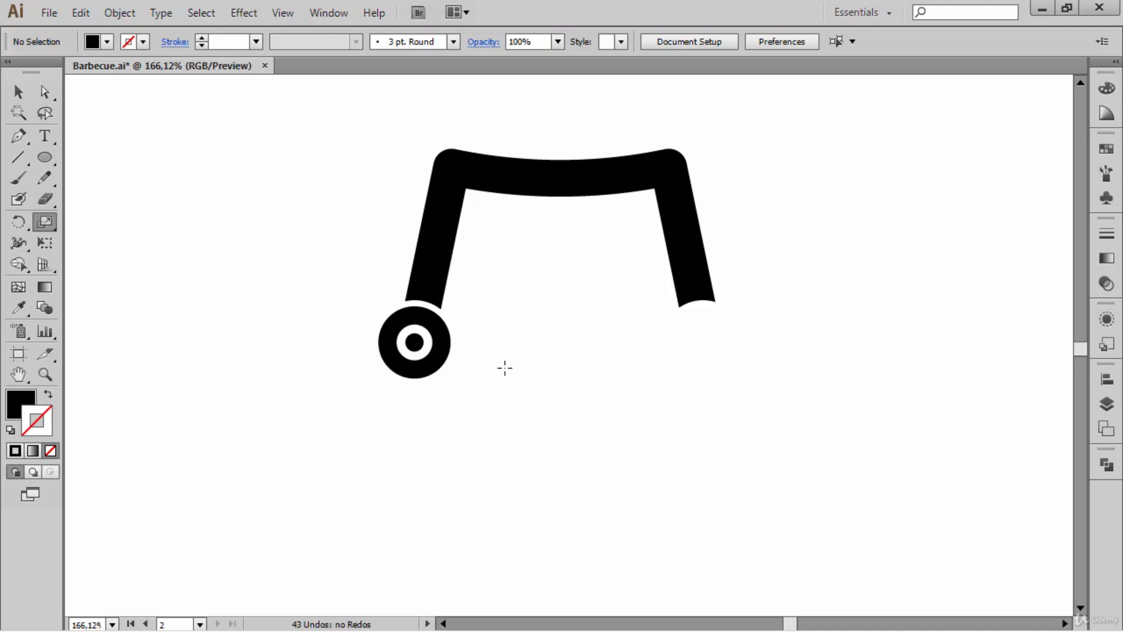
- Duplicate the finished left wheel horizontally beneath the right leg, and group the two wheels together
left_click_drag(472, 399, 673, 406)
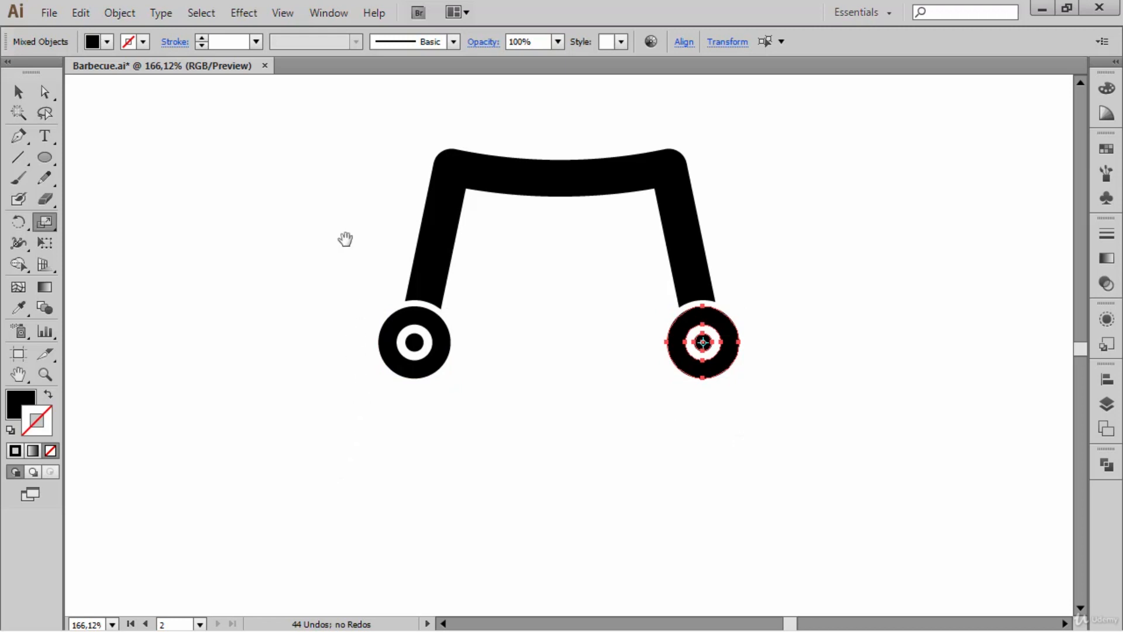
left_click_drag(331, 204, 345, 258)
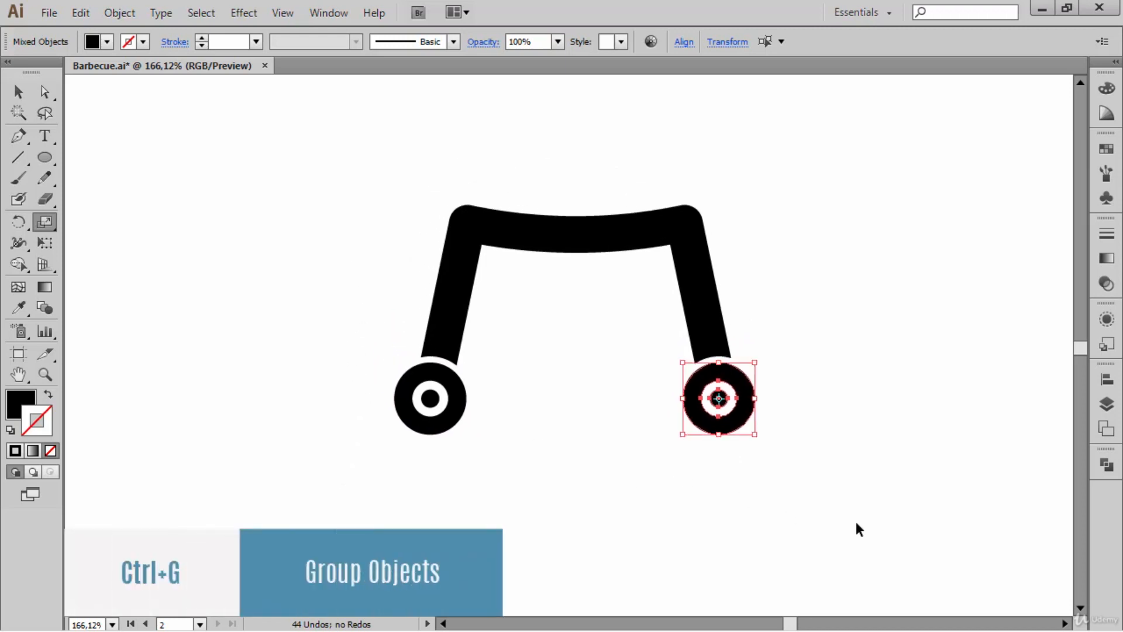
left_click_drag(854, 521, 362, 380)
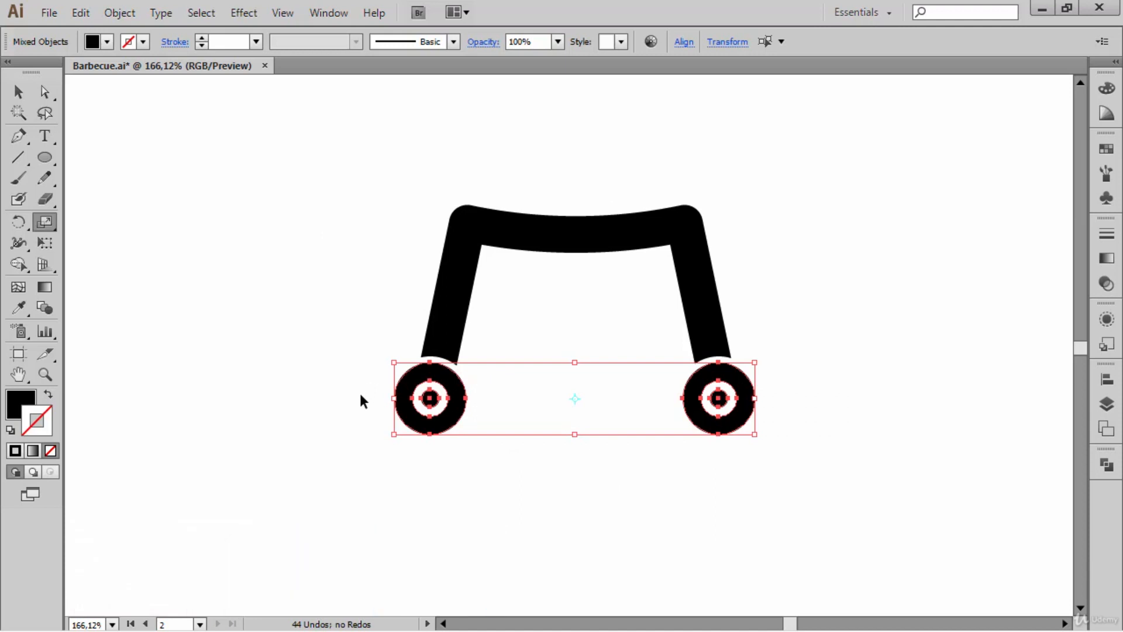
key("ctrl+g")
key("ctrl+0")
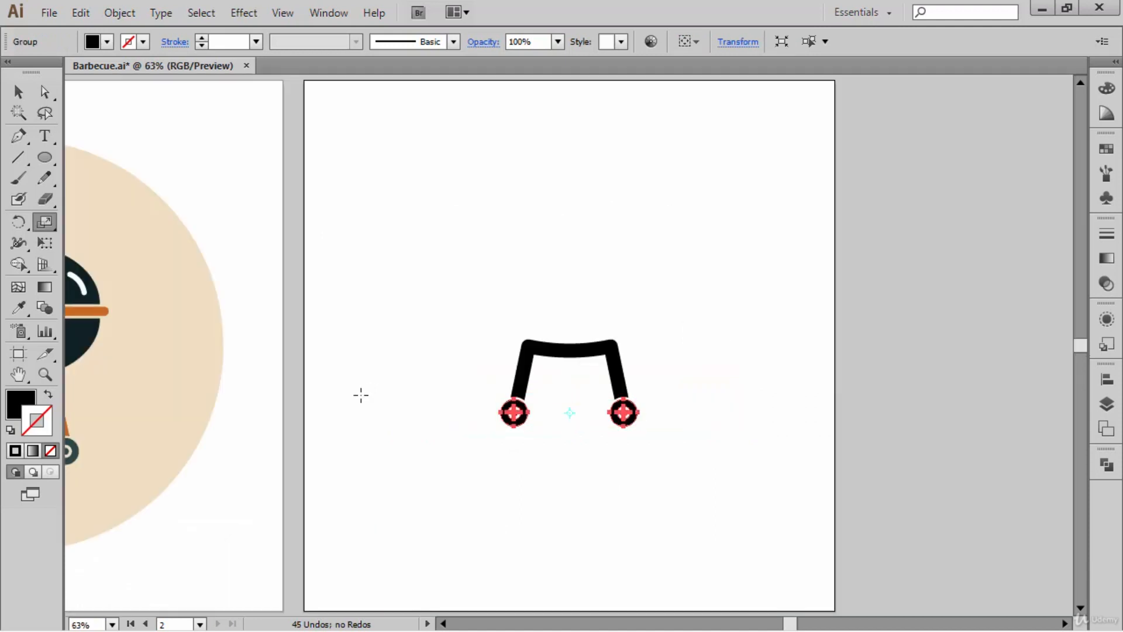
left_click(472, 249, "ctrl")
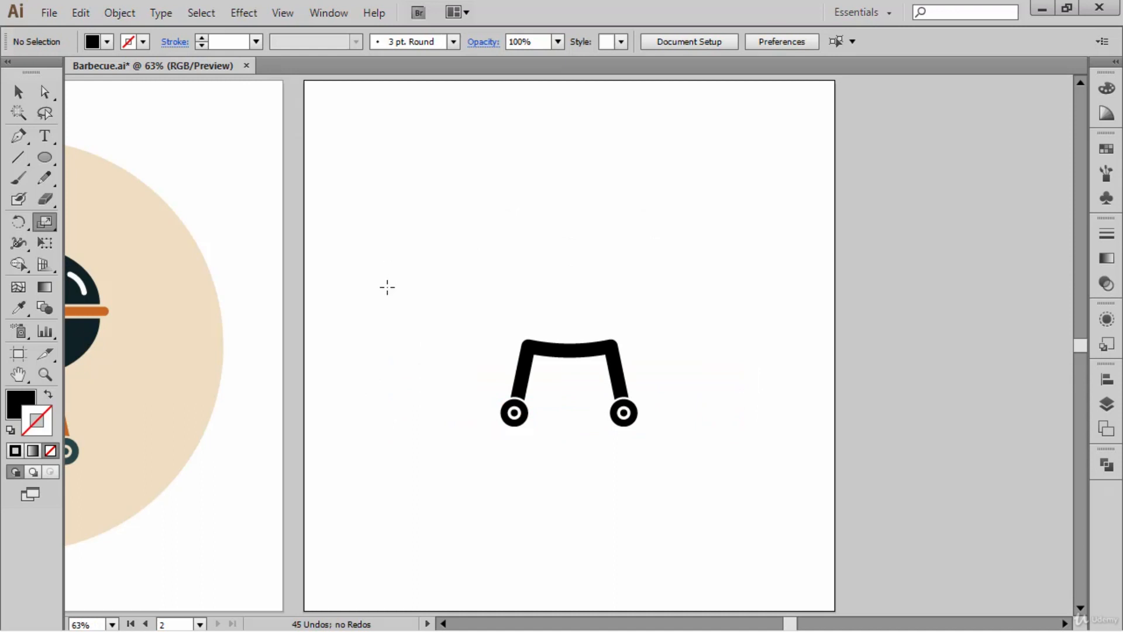
- Examine the crossbar between the orange legs of the barbecue on the first artboard, and return to the black stand
left_click_drag(326, 311, 463, 302)
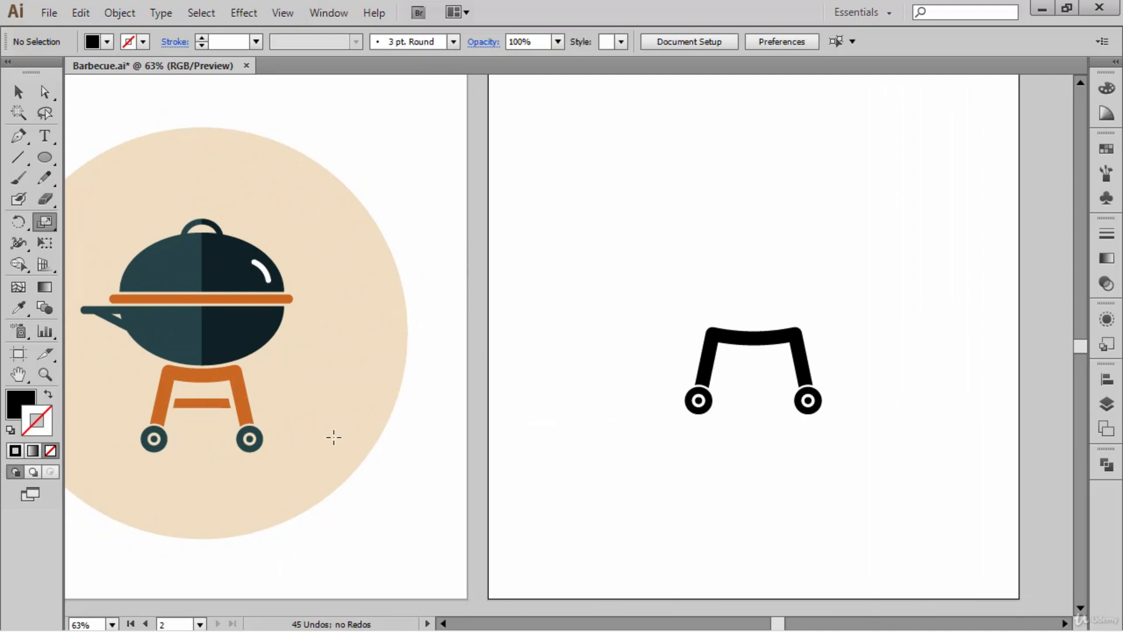
left_click_drag(293, 443, 142, 375)
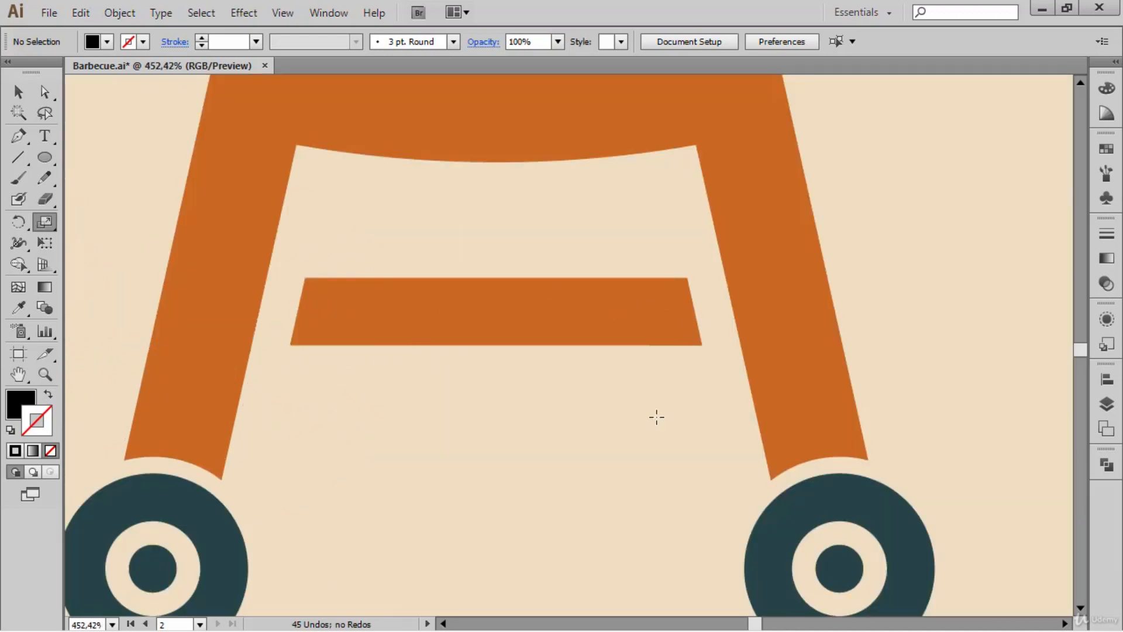
key("ctrl+0")
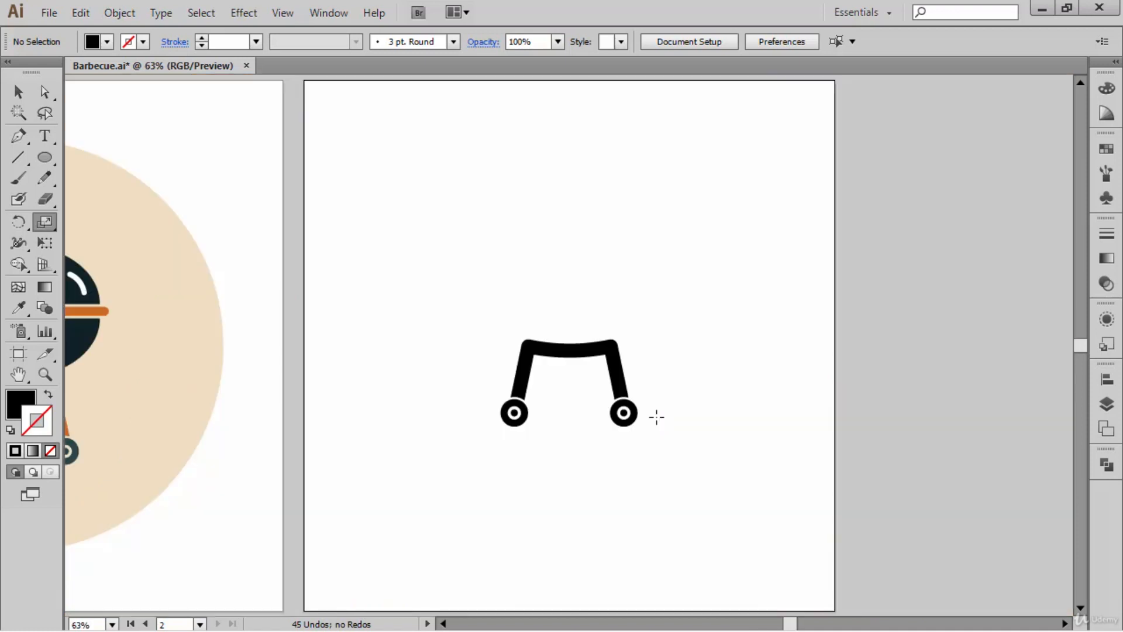
- Copy only the inner edge segment of the stand's left leg and paste it in front in the same place
left_click_drag(747, 492, 383, 150)
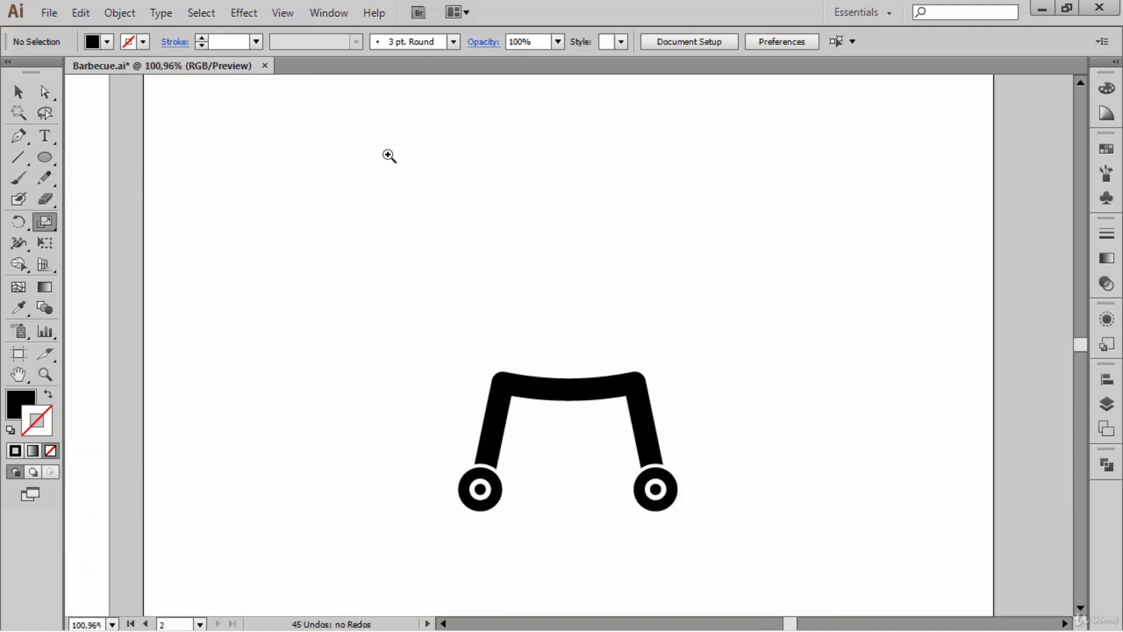
left_click_drag(591, 304, 589, 188)
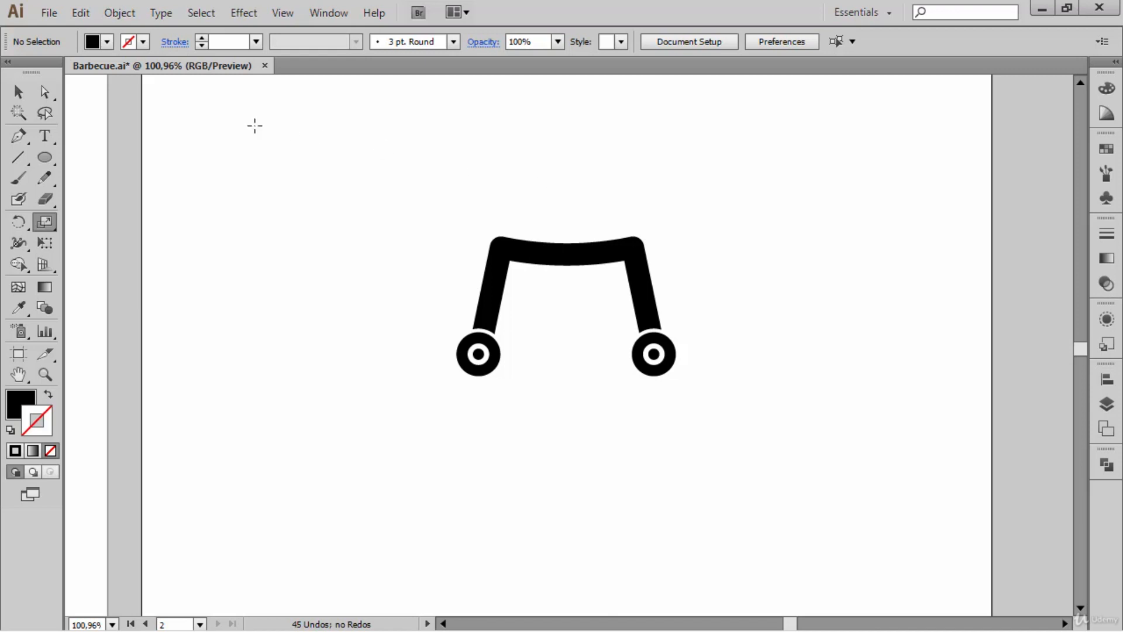
left_click(46, 86)
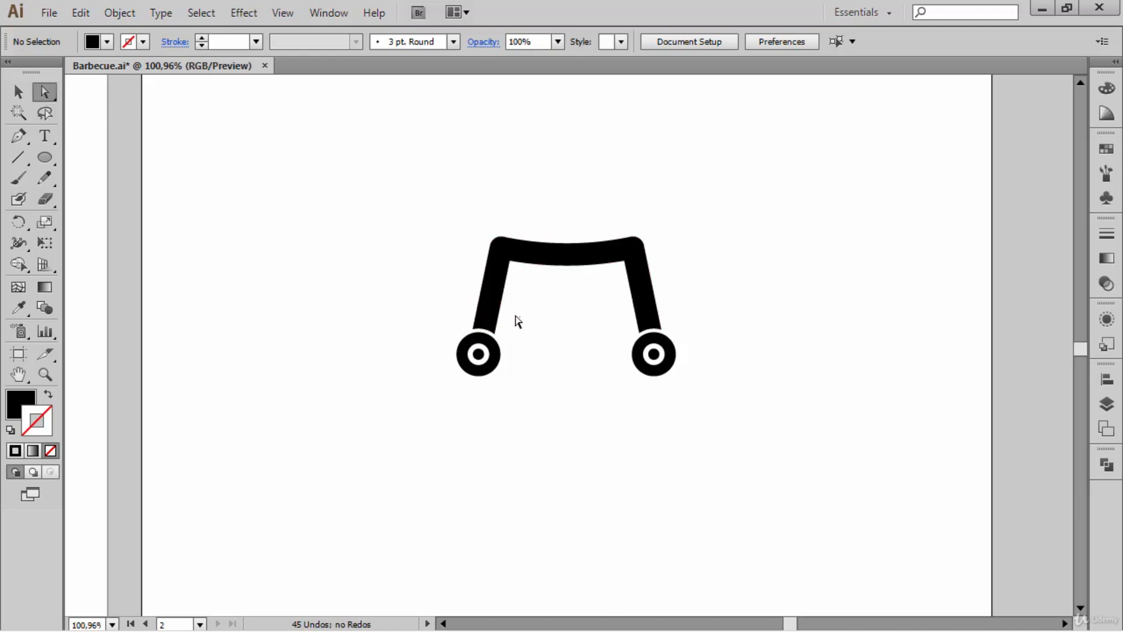
left_click(498, 297)
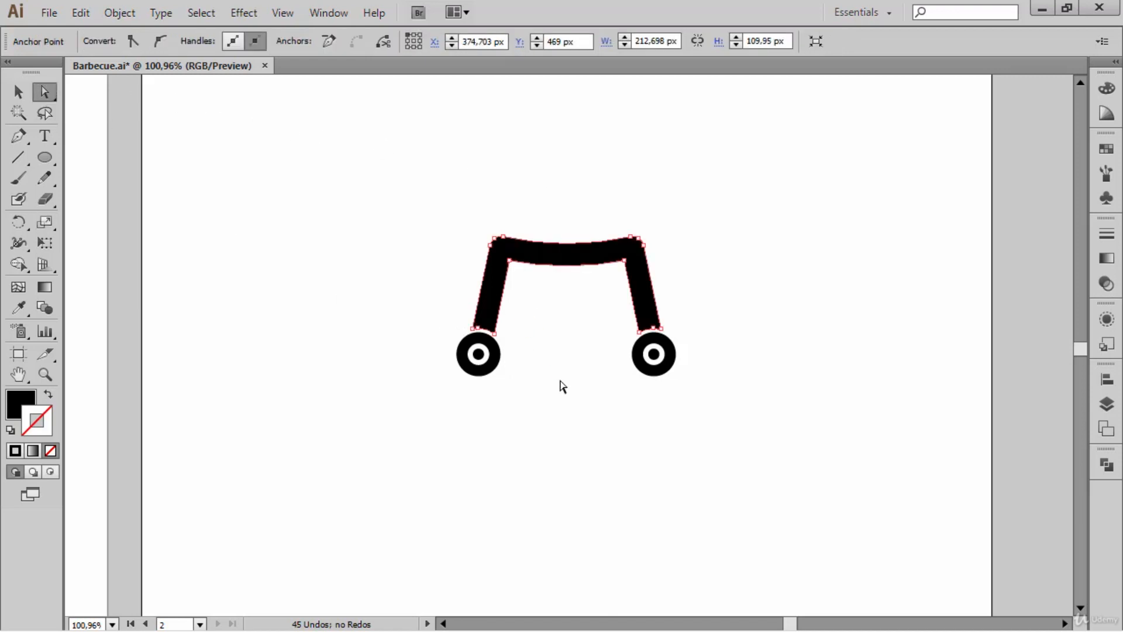
key("ctrl+c")
key("ctrl+f")
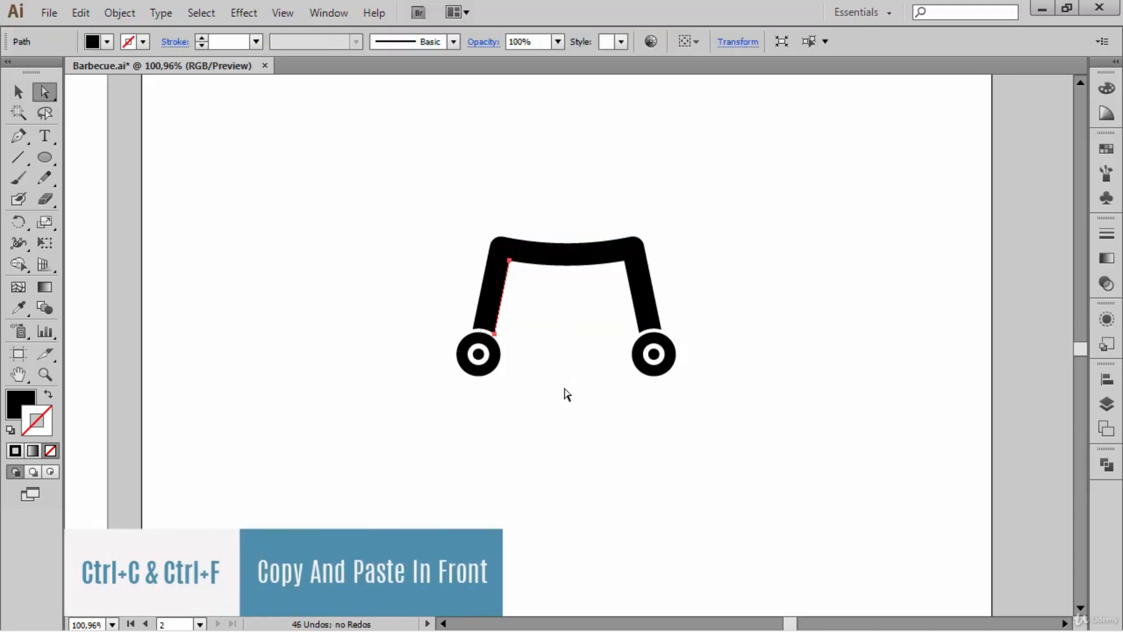
left_click_drag(769, 440, 412, 154)
left_click_drag(465, 177, 516, 169)
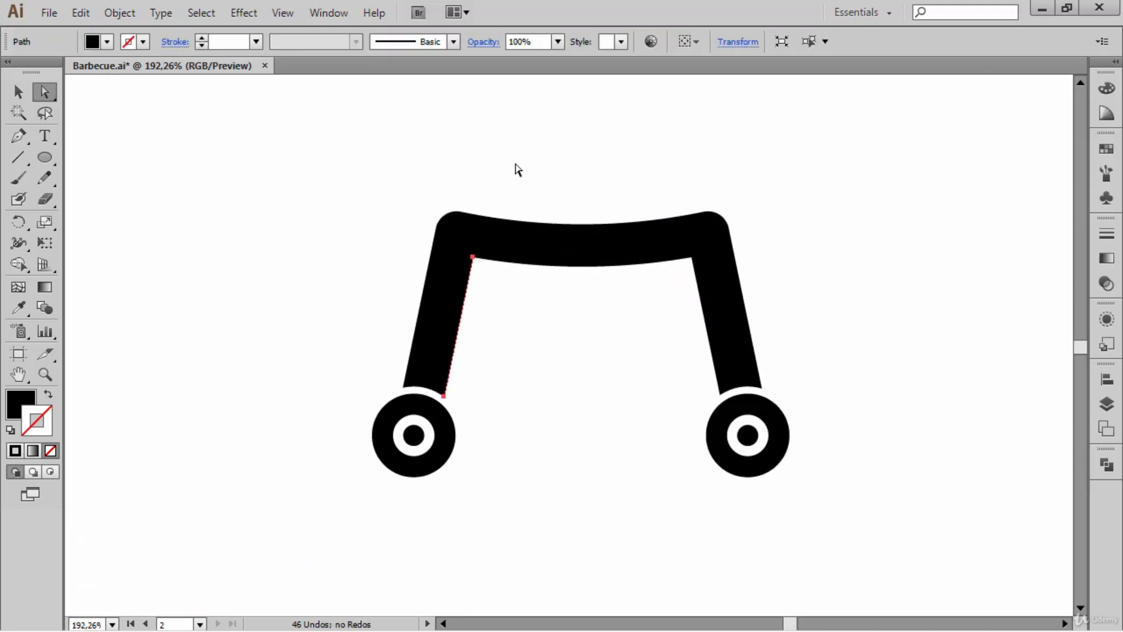
- Scale the pasted edge segment uniformly to 20% and nudge it horizontally off the left leg, leaving a small gap
key("s")
key("Return")
key("shift+Down")
key("shift+Down")
key("shift+Down")
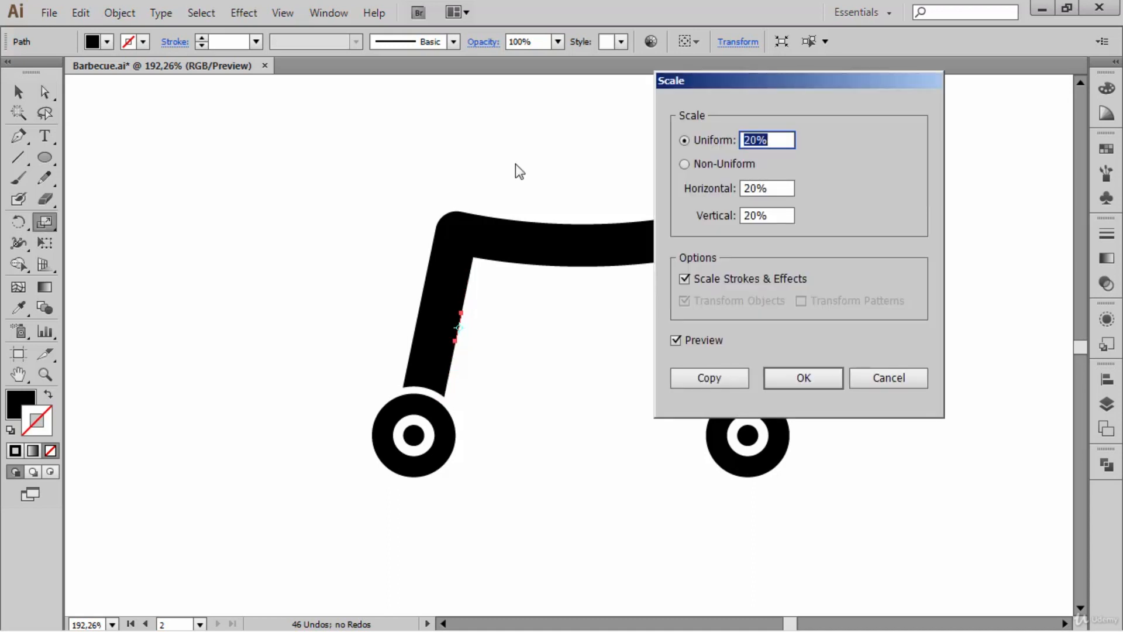
left_click(802, 377)
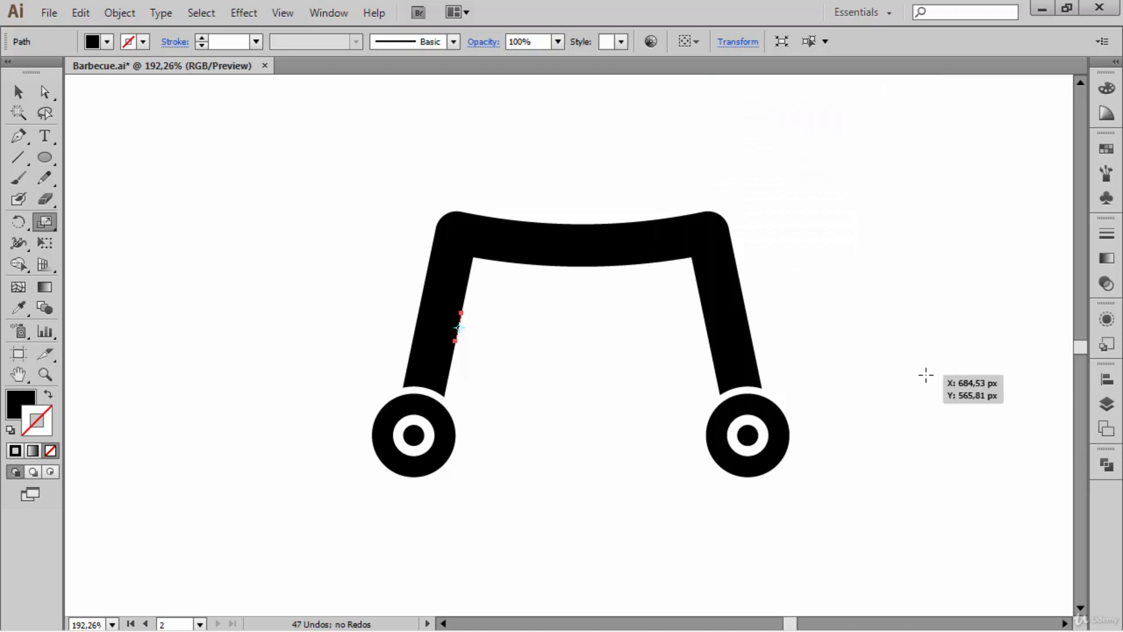
key("shift+Right")
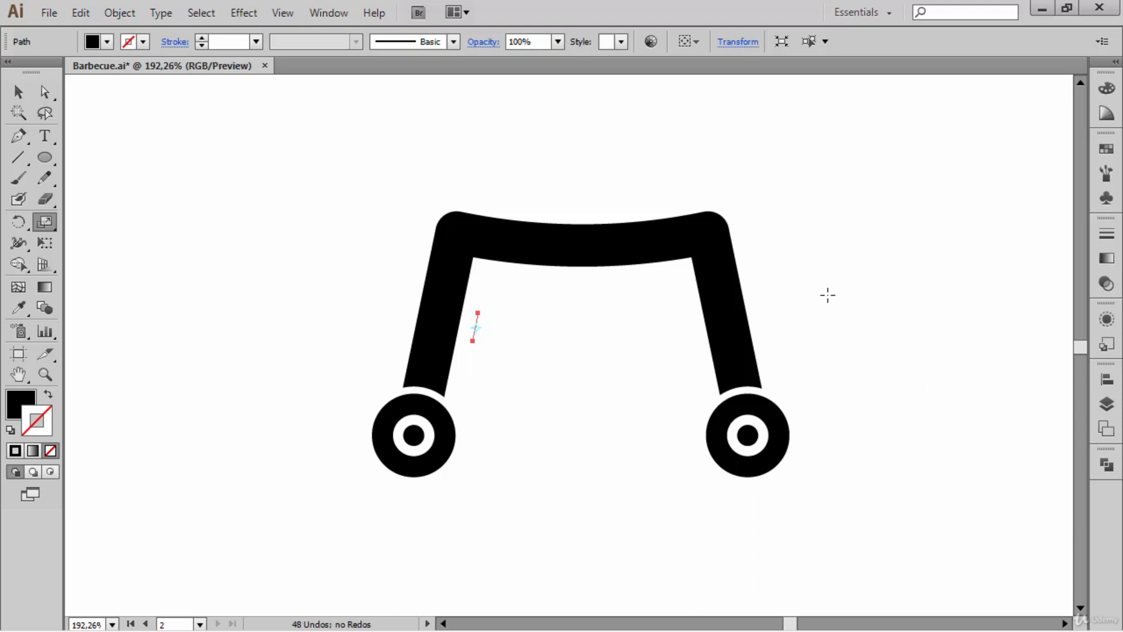
- Create a copy of the short segment reflected across the vertical axis
key("o")
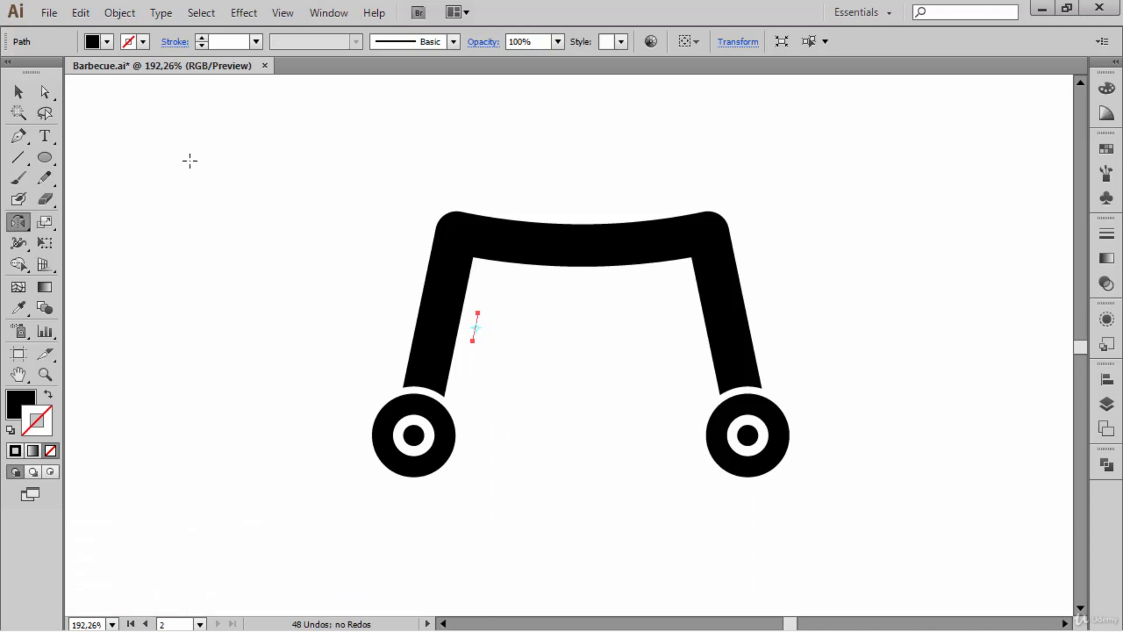
key("Return")
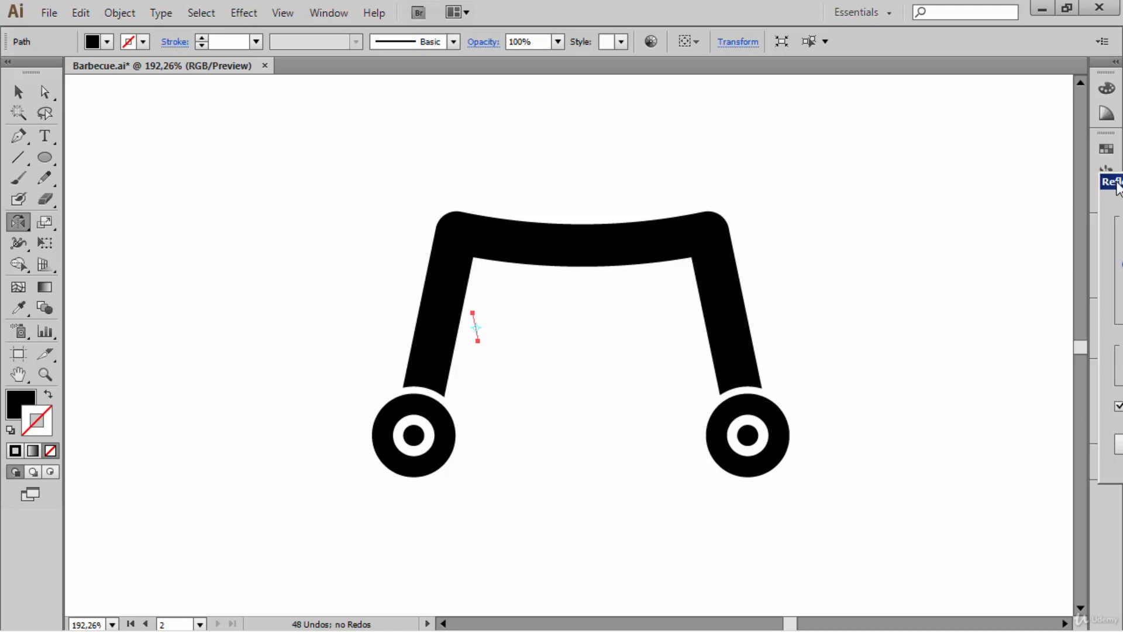
left_click_drag(1116, 182, 742, 104)
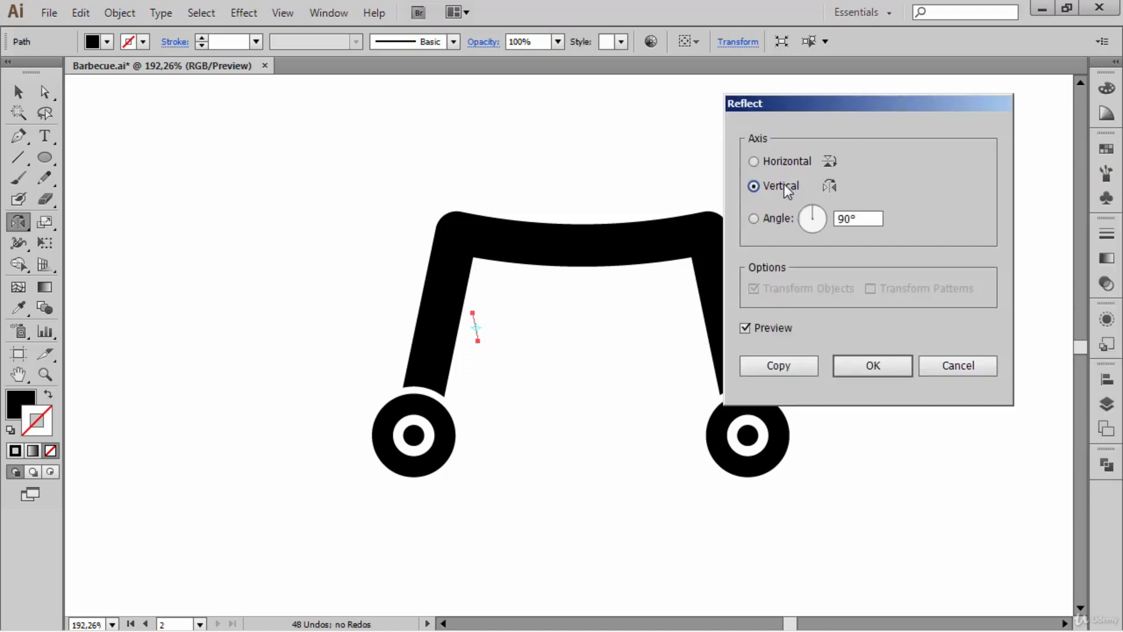
left_click(792, 366)
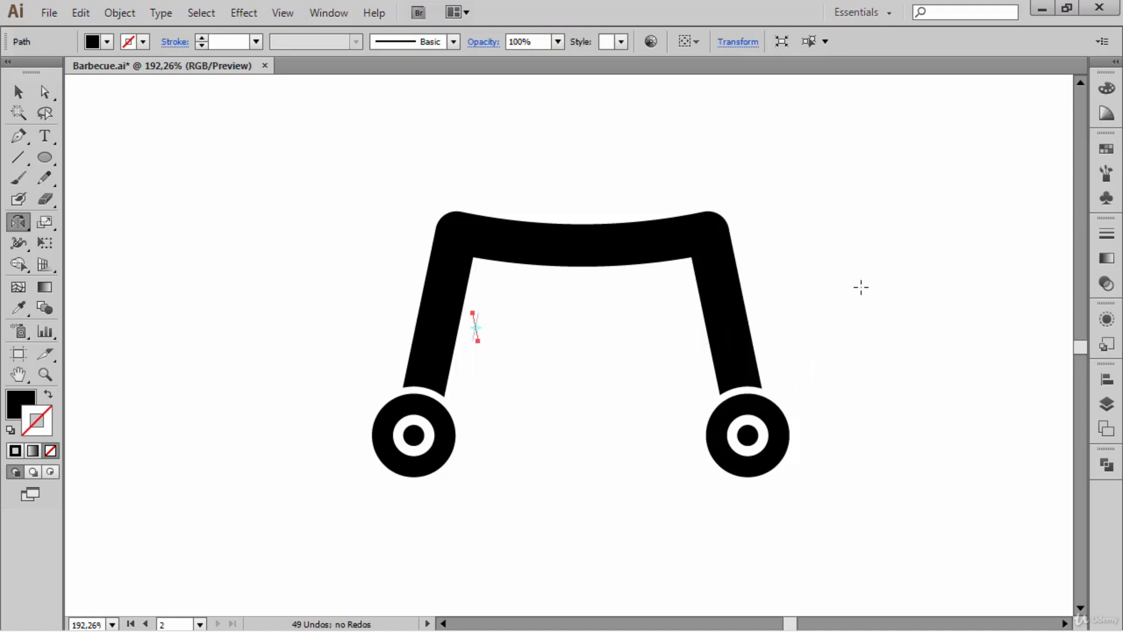
- Move the mirrored segment horizontally to the right leg's inner side, leaving the same small gap as at the left leg
key("Right")
key("Right")
key("Right")
key("Right")
key("Right")
key("Right")
key("Right")
key("Right")
key("Right")
key("Right")
key("Right")
key("Right")
key("Right")
key("Right")
key("Left")
key("Left")
key("Left")
- Select both short segments and join their upper and lower ends into one closed crossbar shape between the legs, and deselect it
left_click(477, 329, "ctrl+shift")
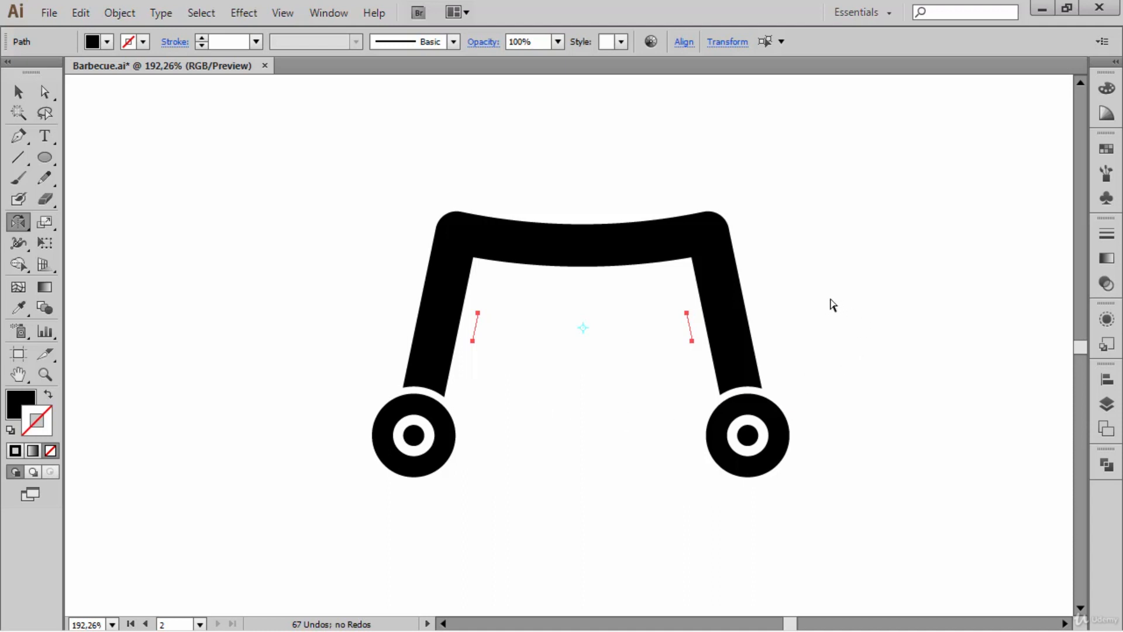
key("ctrl+j")
key("ctrl+j")
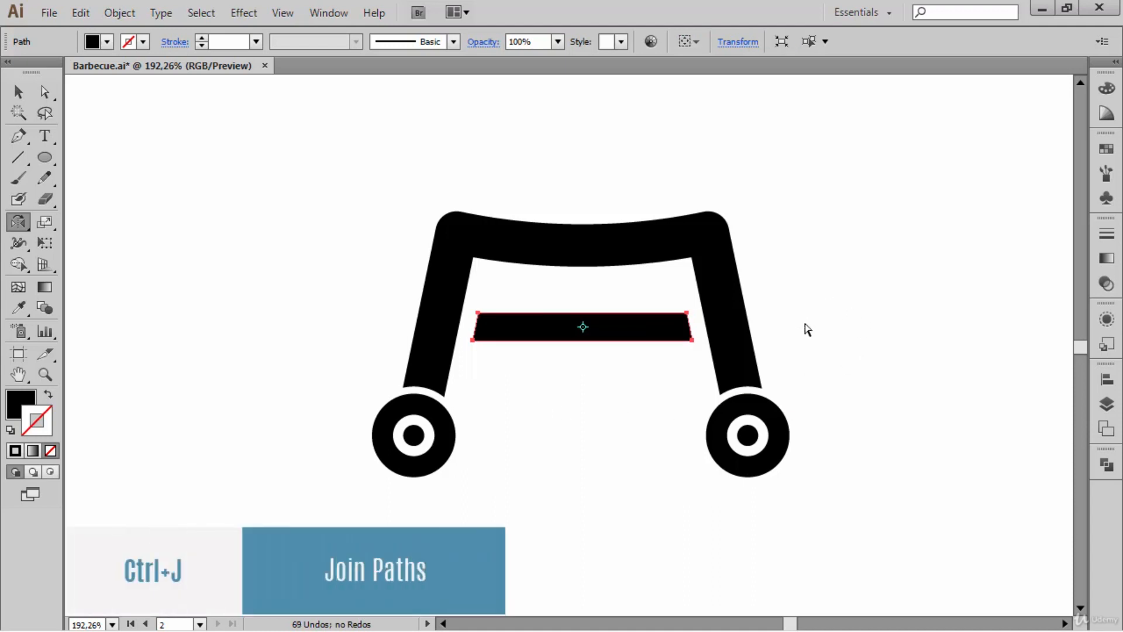
left_click(808, 330)
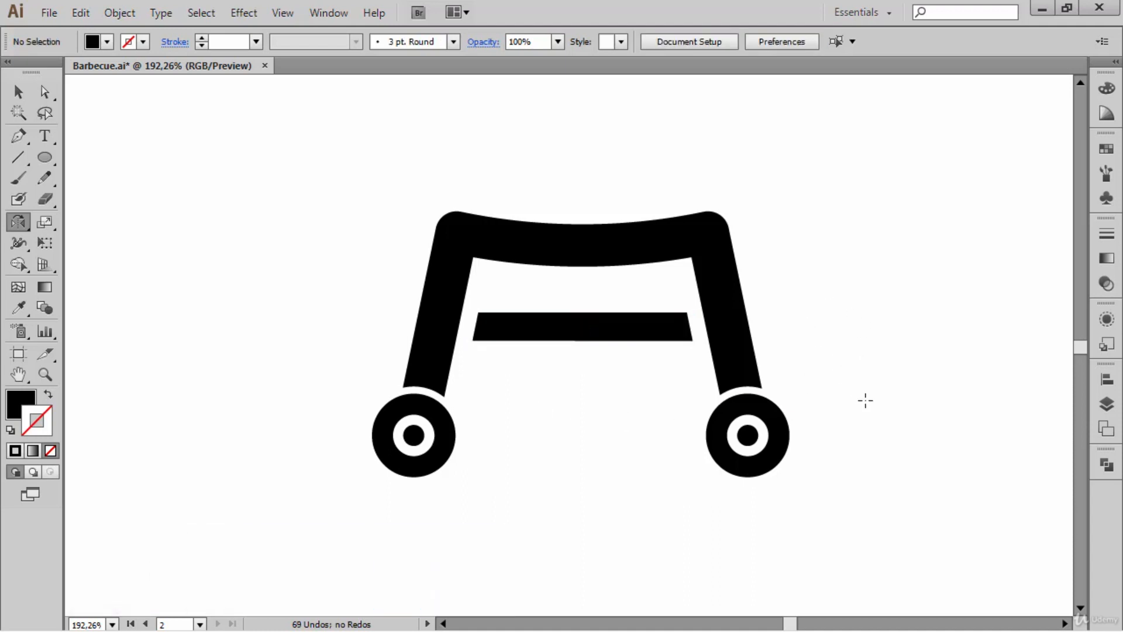